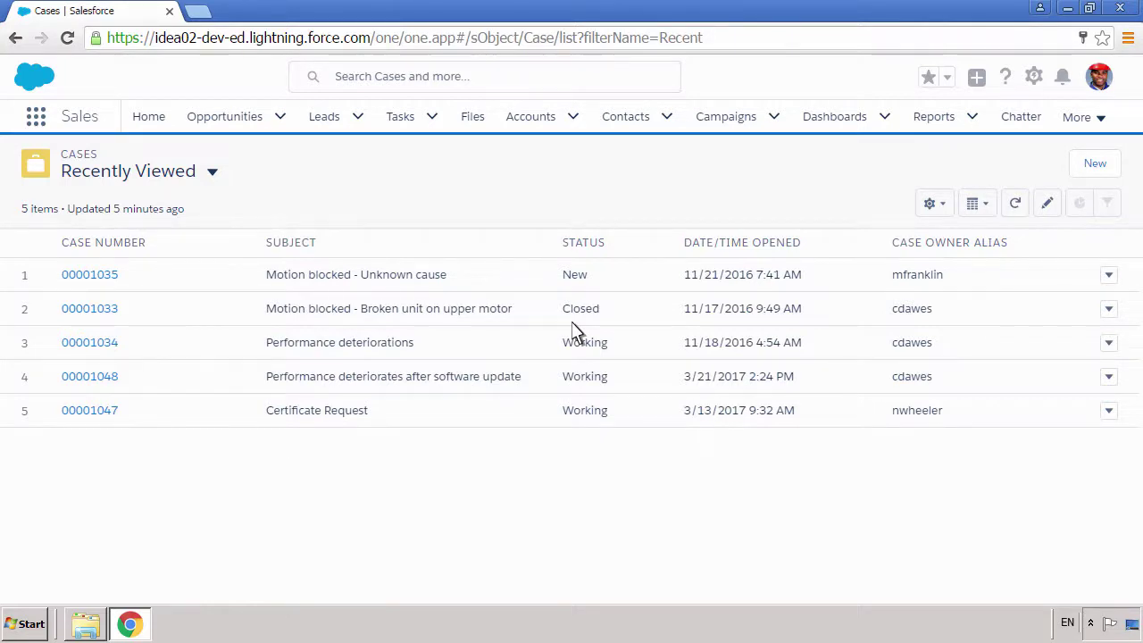
- Open the 'Motion blocked - Unknown cause' case and check its Product and Asset fields
left_click(425, 283)
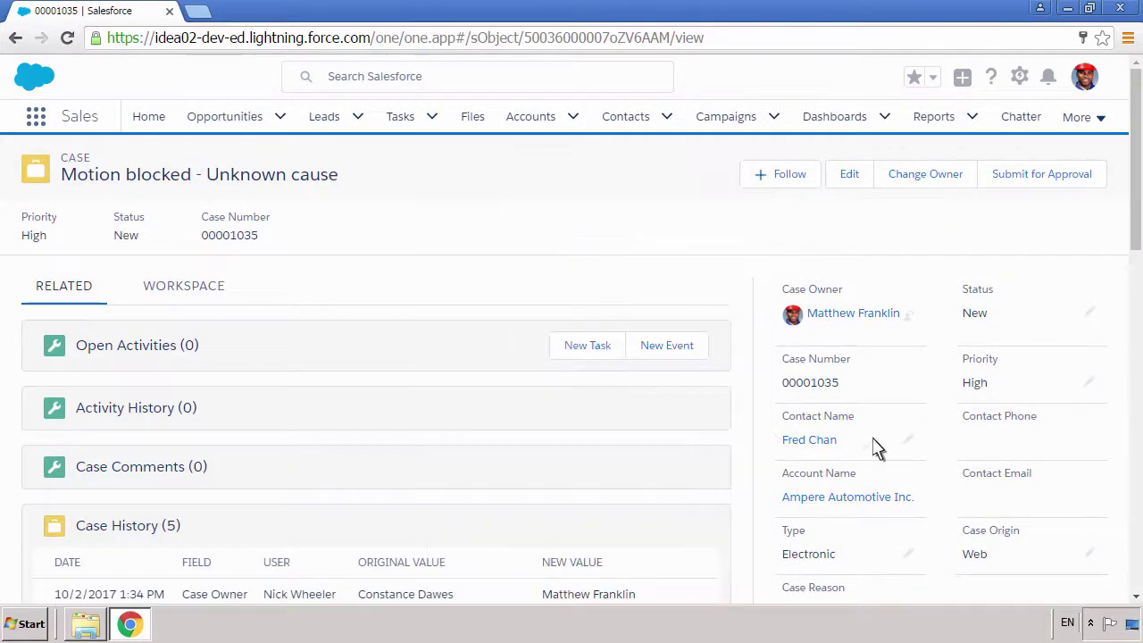
scroll(1133, 362, "down", 3)
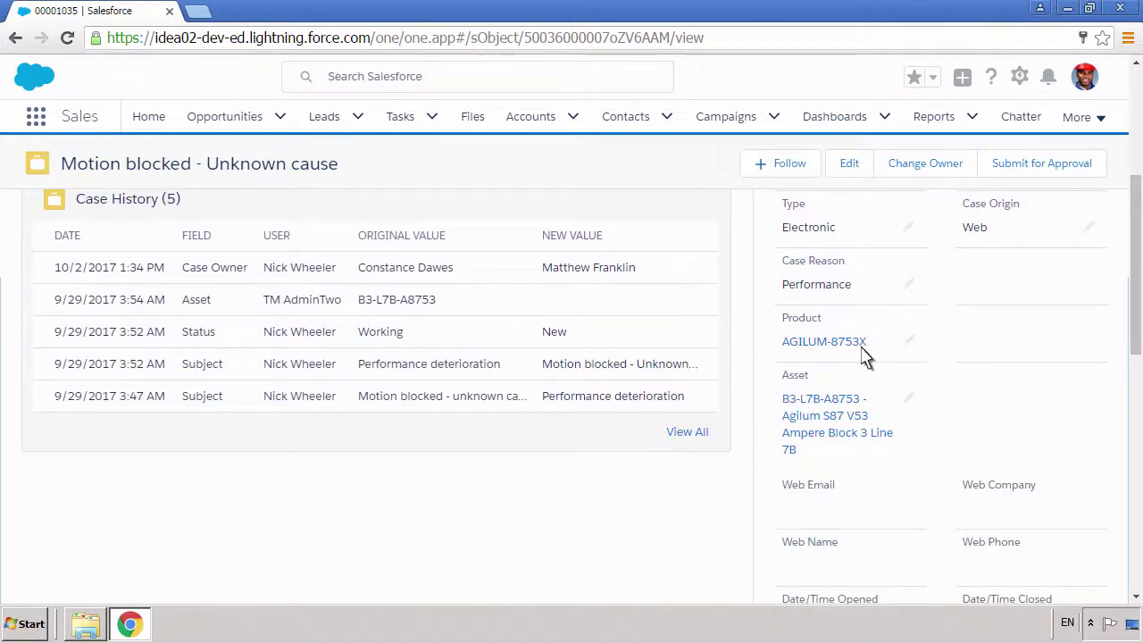
mouse_move(859, 344)
scroll(1138, 125, "up", 3)
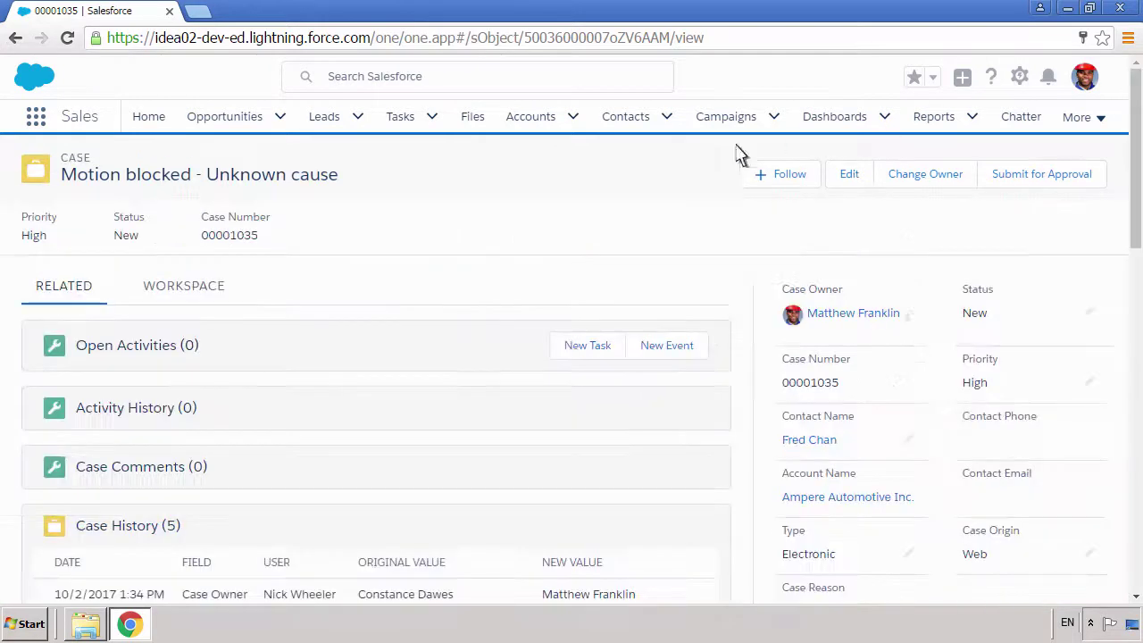
- Upload arm_malfunction.jpg from the Explorer records window into the case's 01 - Problem Description folder
left_click(216, 291)
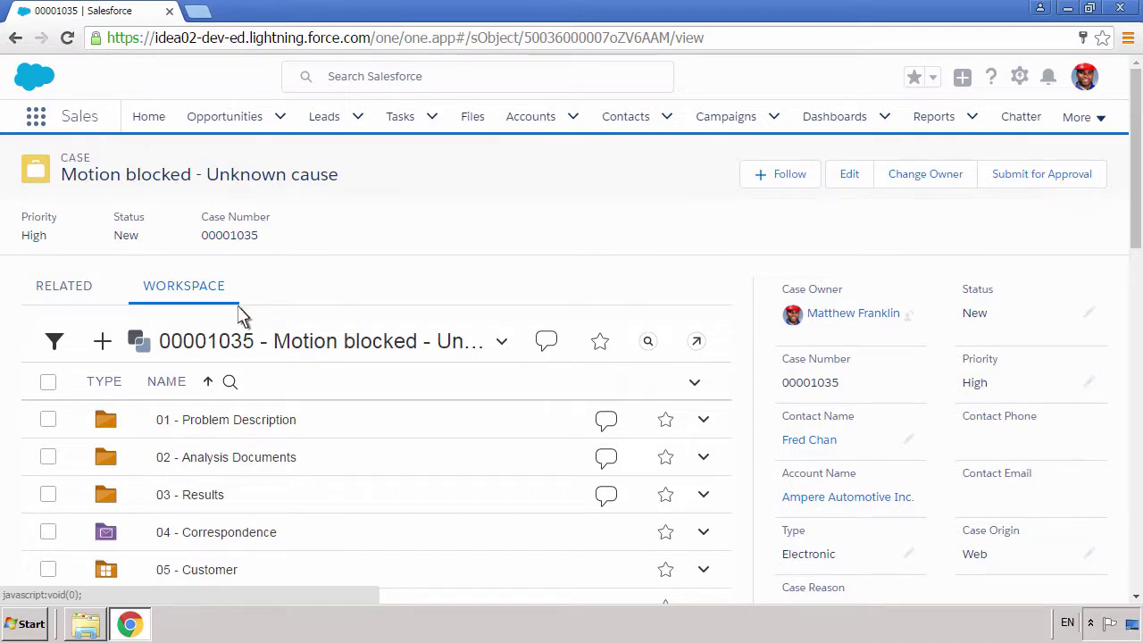
left_click(294, 428)
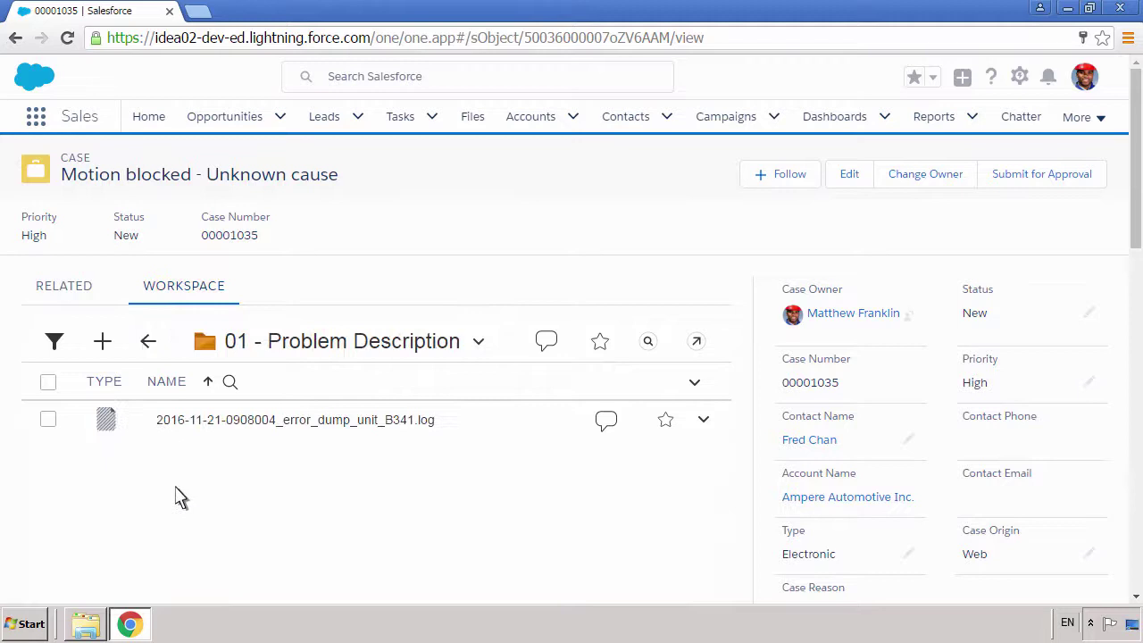
left_click(96, 617)
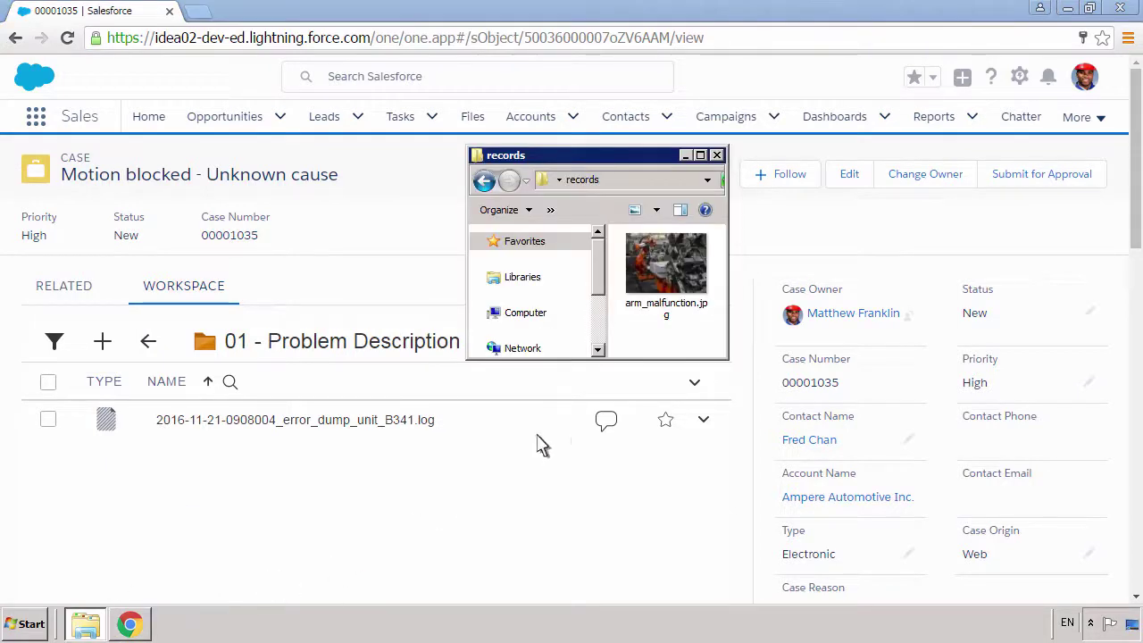
left_click_drag(643, 321, 376, 444)
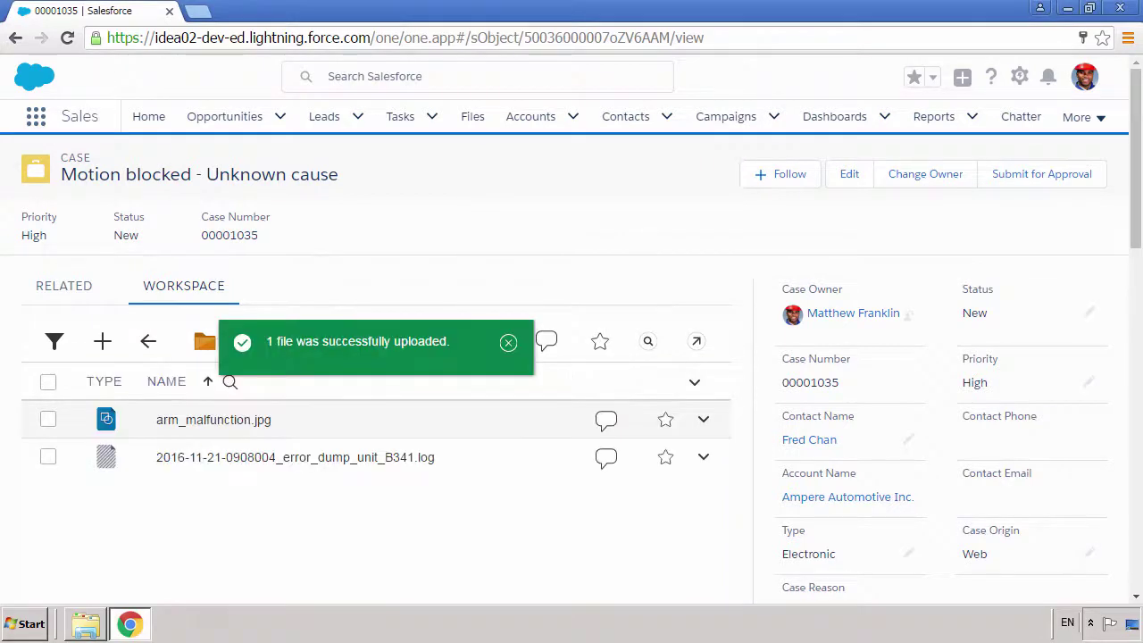
- Go through 07 - Equipment > B3-L7B-A8753 > 01 - Support Cases to the broken upper motor case
left_click(149, 343)
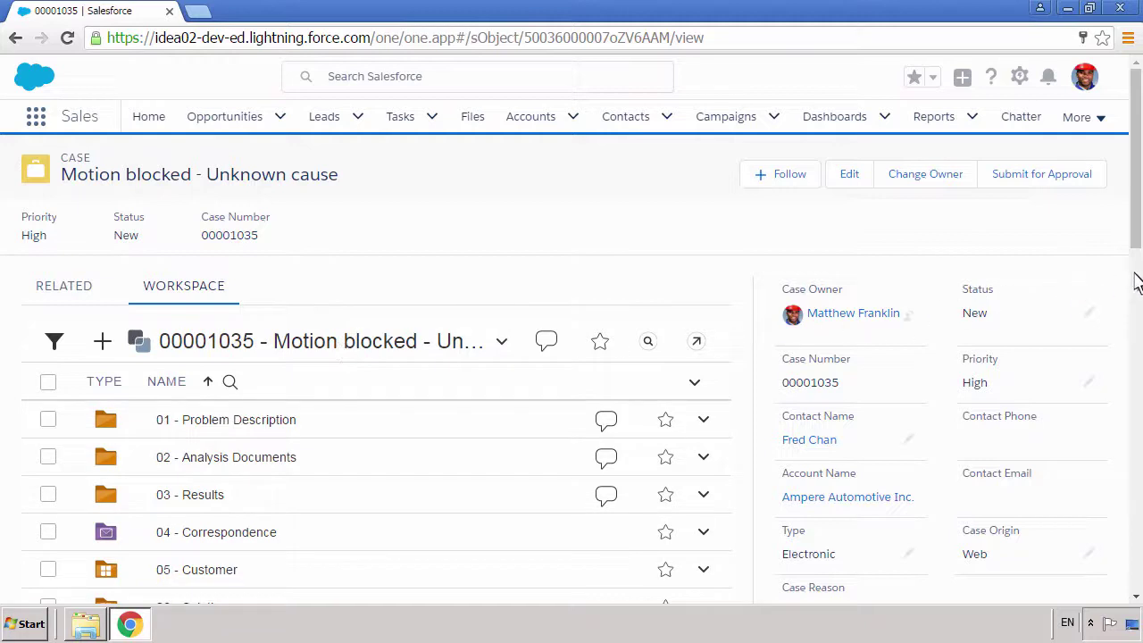
scroll(1136, 281, "down", 2)
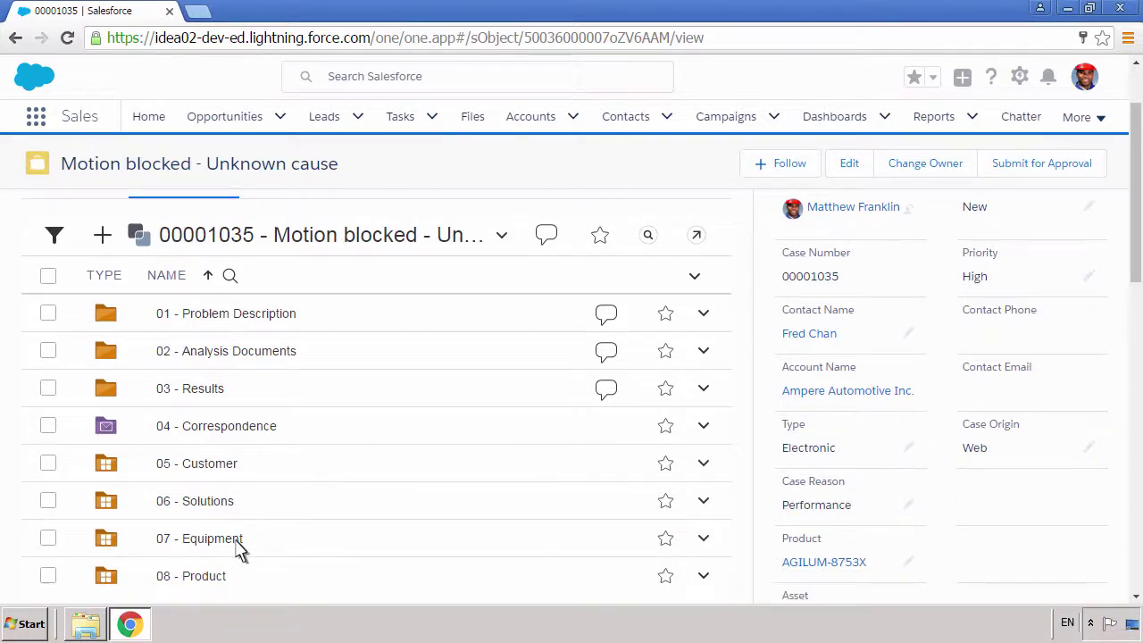
left_click(212, 539)
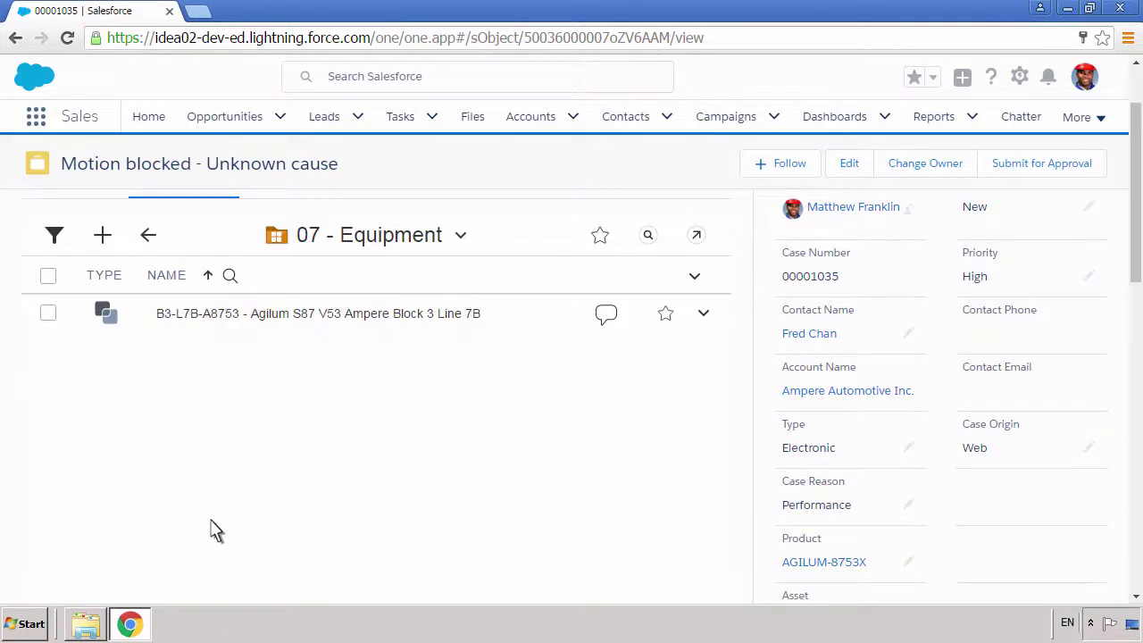
left_click(165, 326)
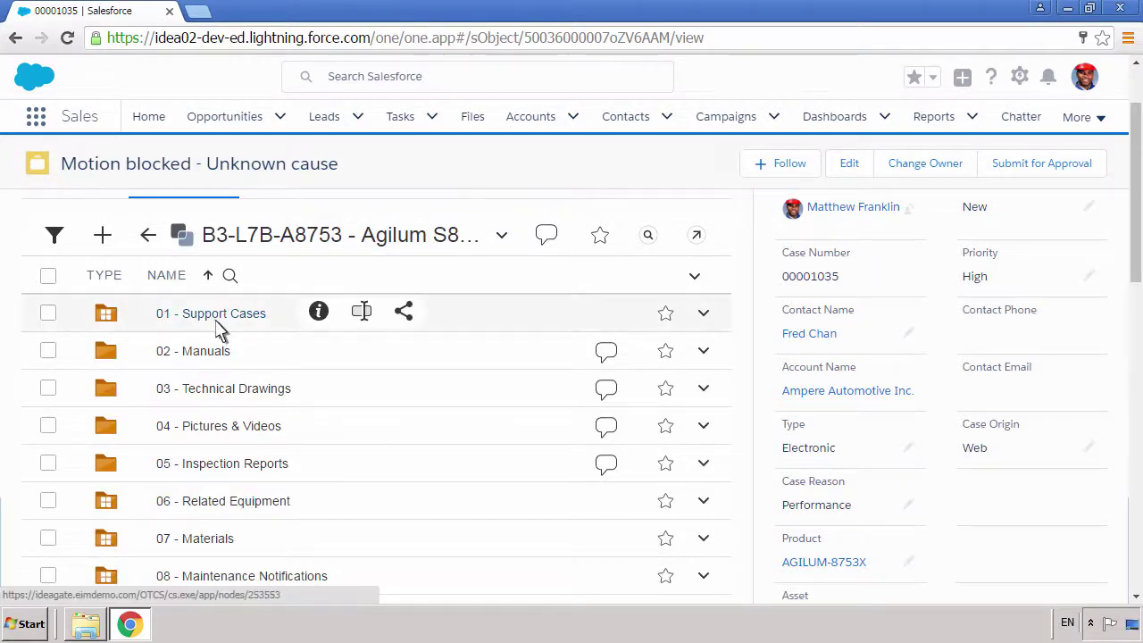
left_click(216, 322)
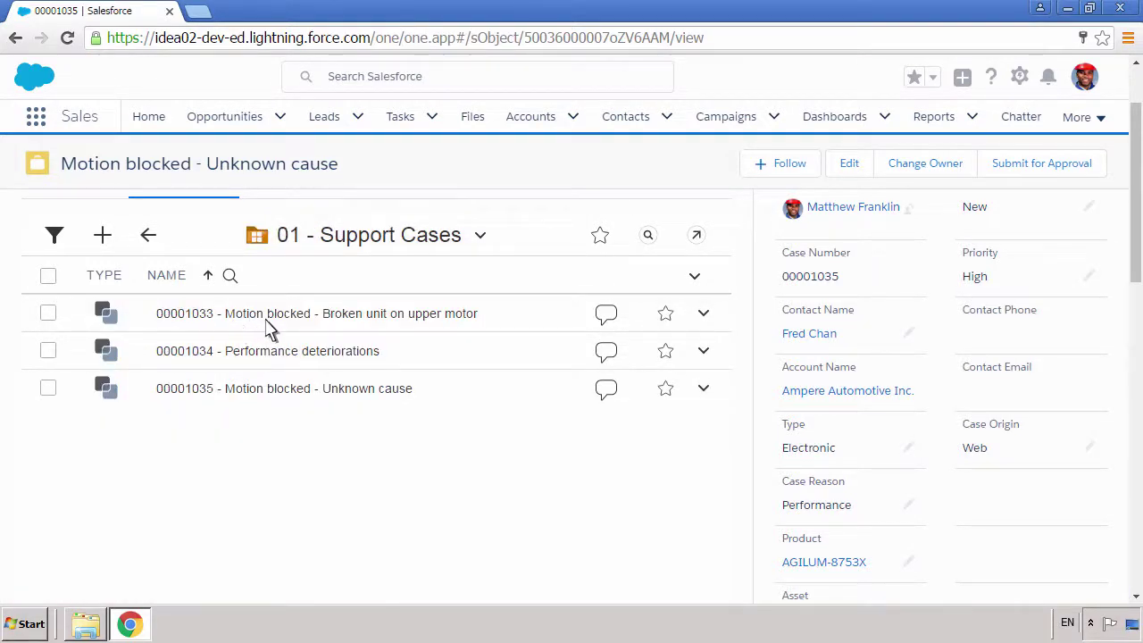
left_click(268, 326)
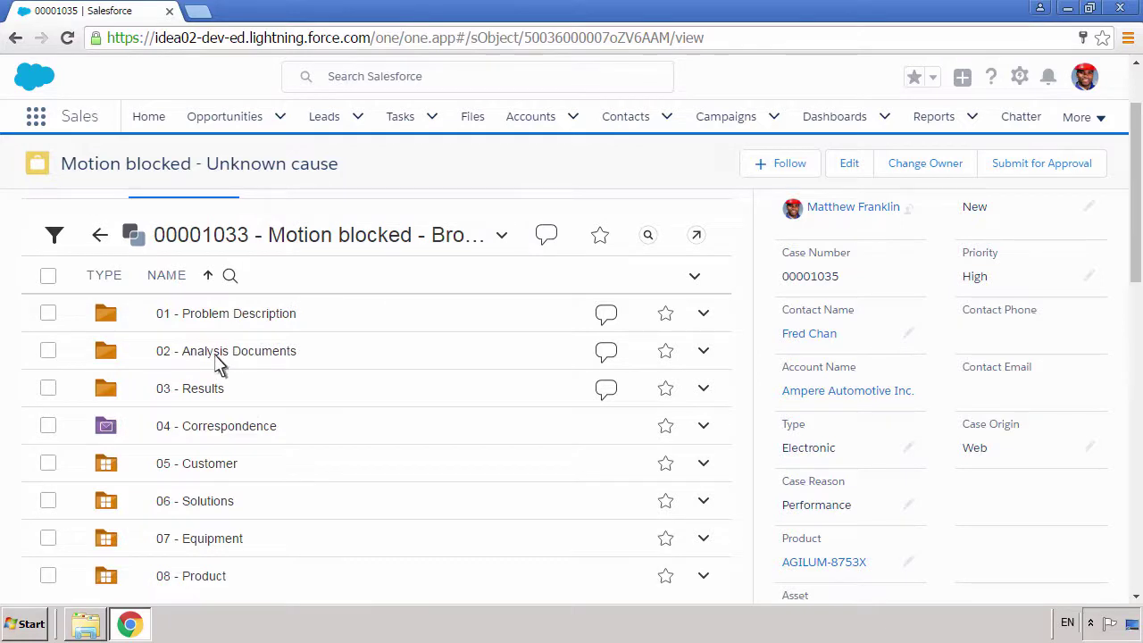
- View the Robot Arm Part 8 broken-part image in 02 - Analysis Documents, then return to the case folders
left_click(217, 357)
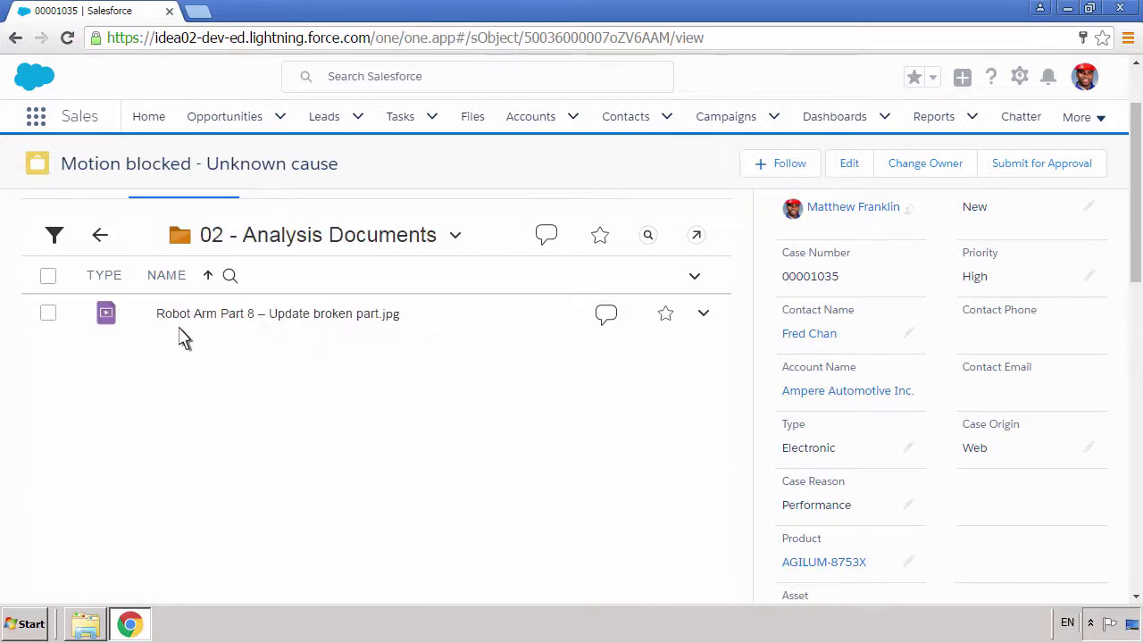
left_click(177, 318)
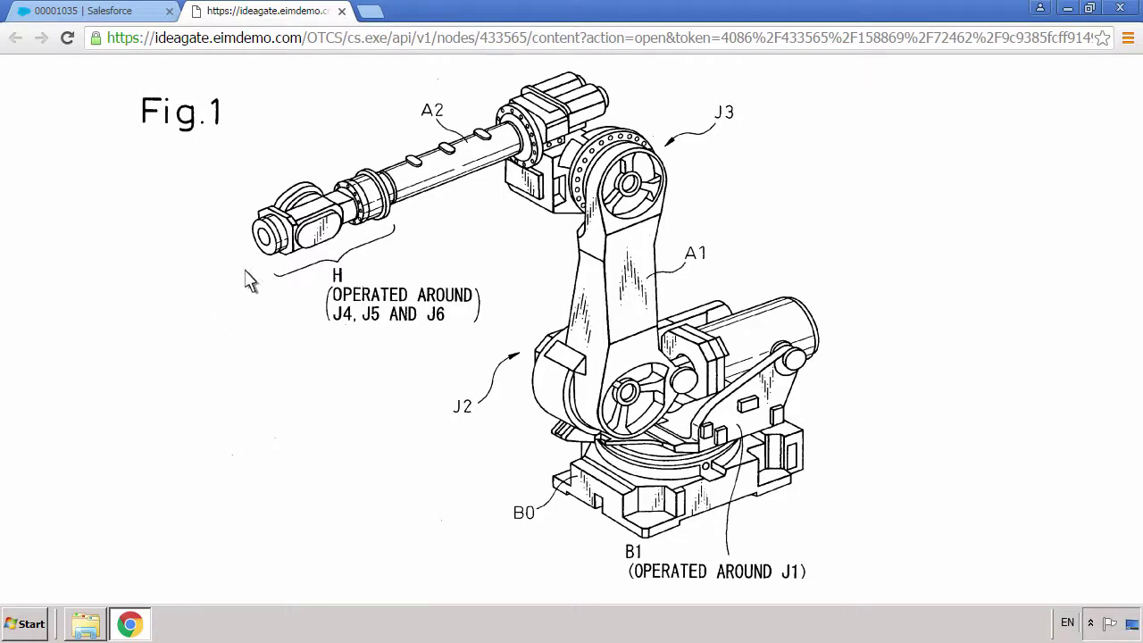
left_click(343, 16)
left_click(102, 237)
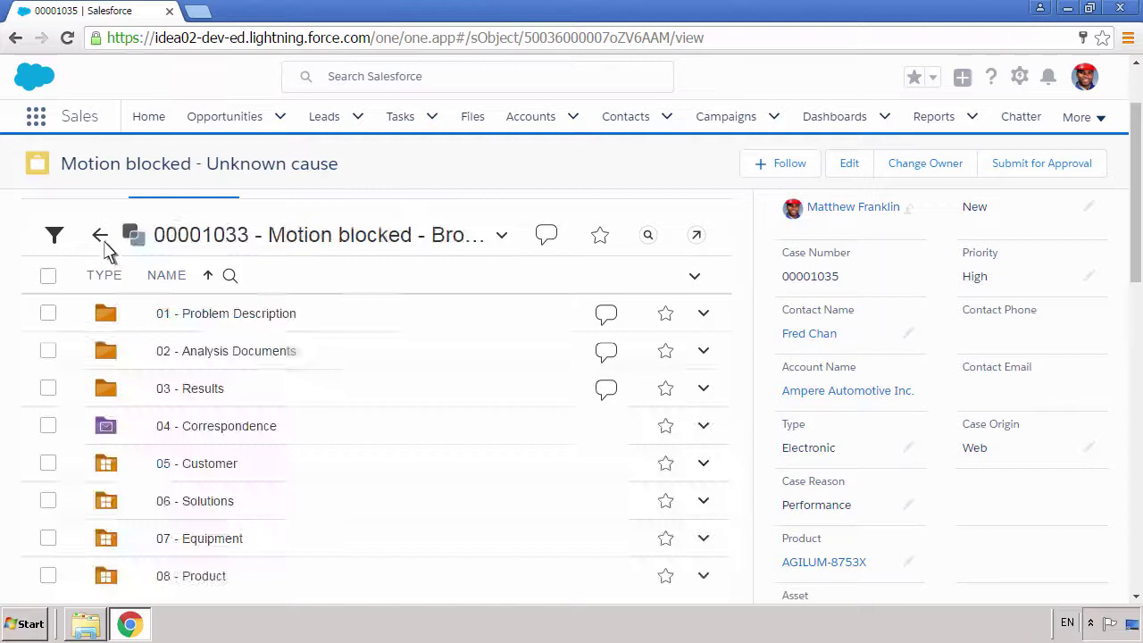
- Read the Cause and Corrective Actions sections of Case Summary Result.pdf in 03 - Results, then close it
left_click(189, 397)
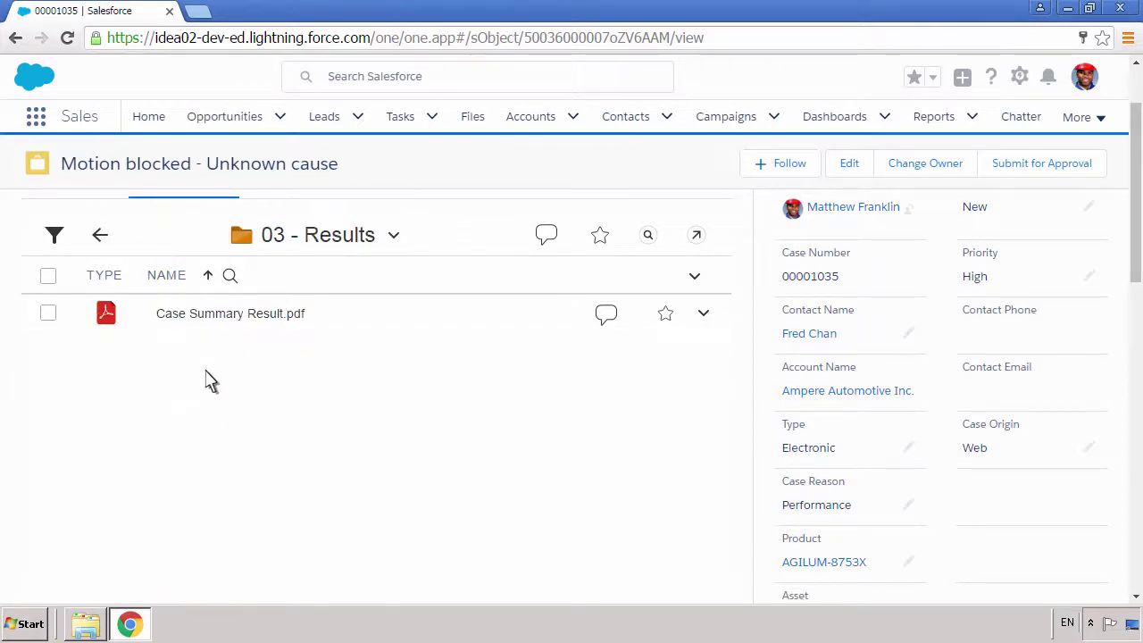
left_click(219, 315)
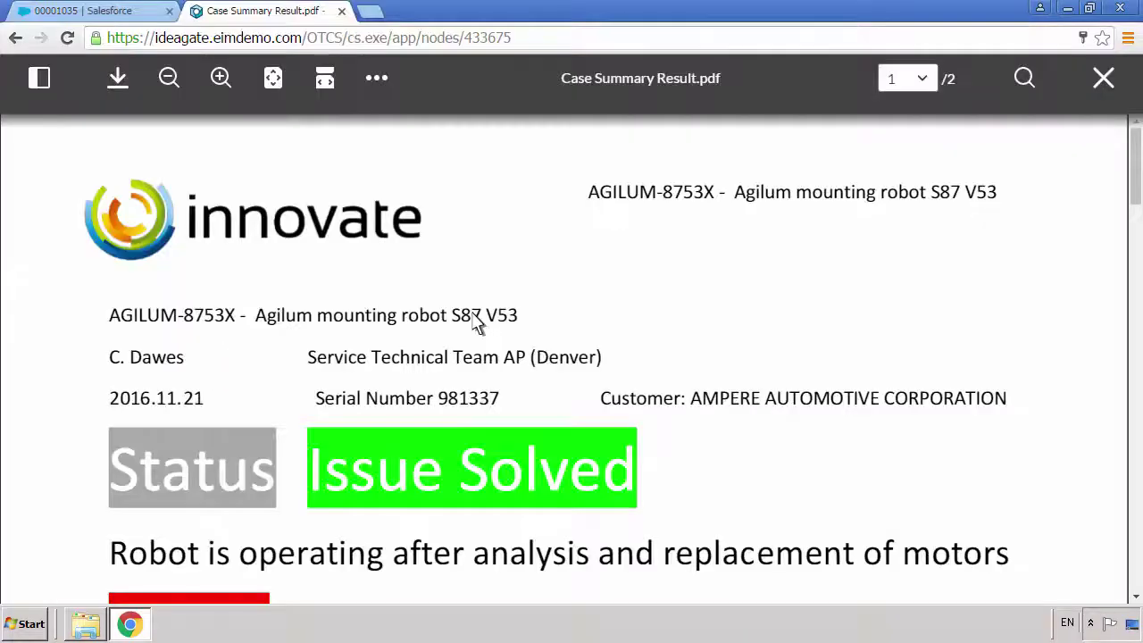
left_click(1135, 250)
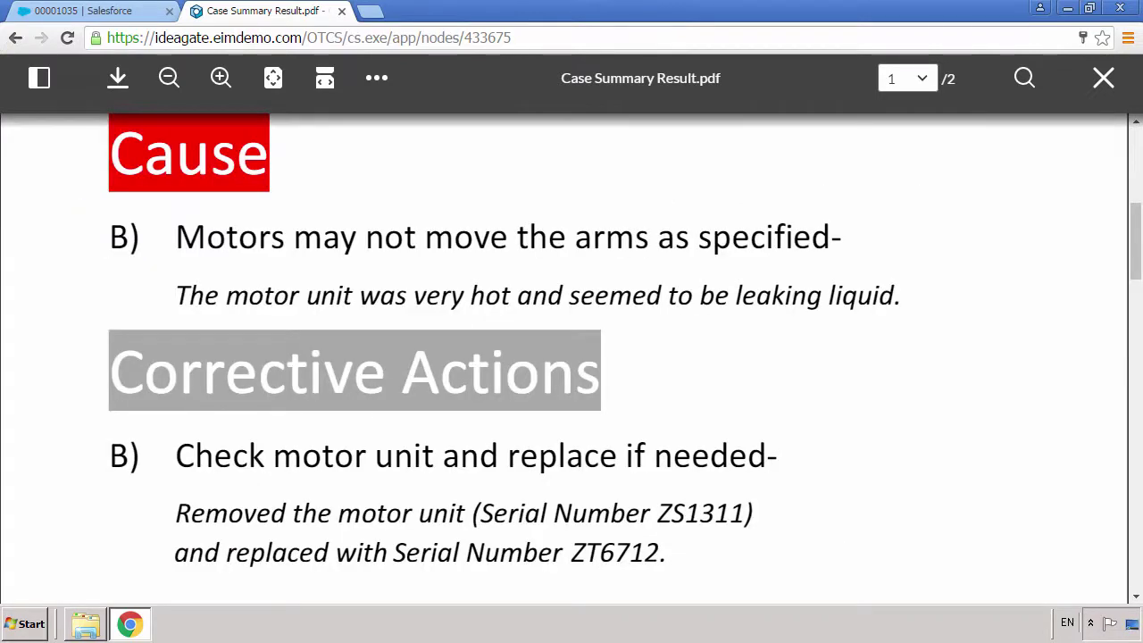
left_click(341, 10)
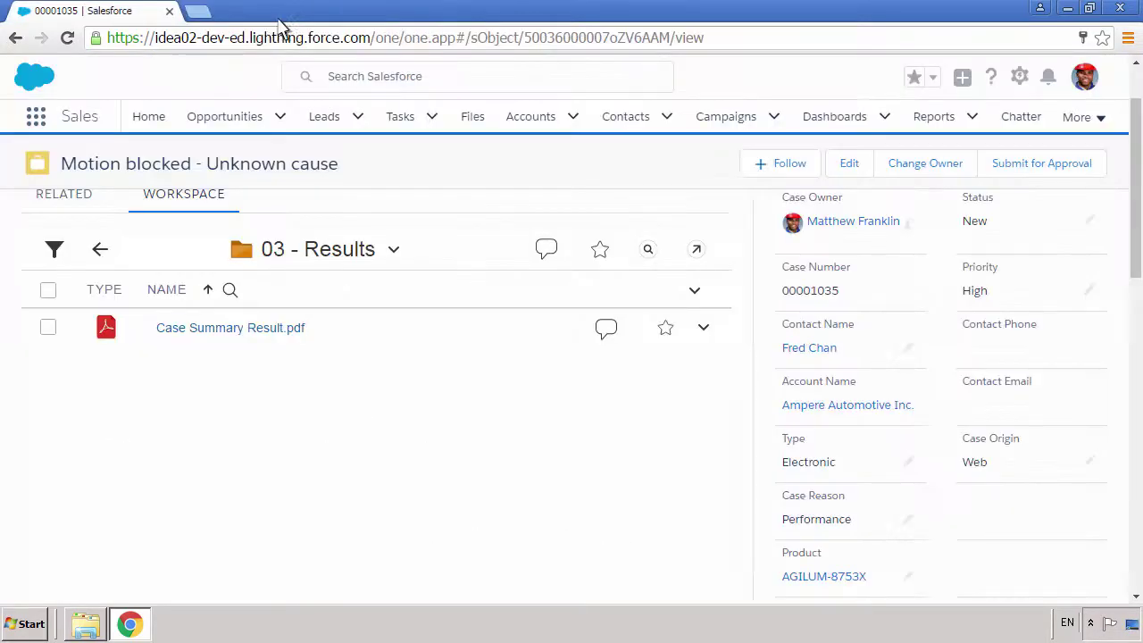
- Reopen the Motion blocked - Unknown cause case and open the AGILUM-8753X workspace from 08 - Product
left_click(16, 38)
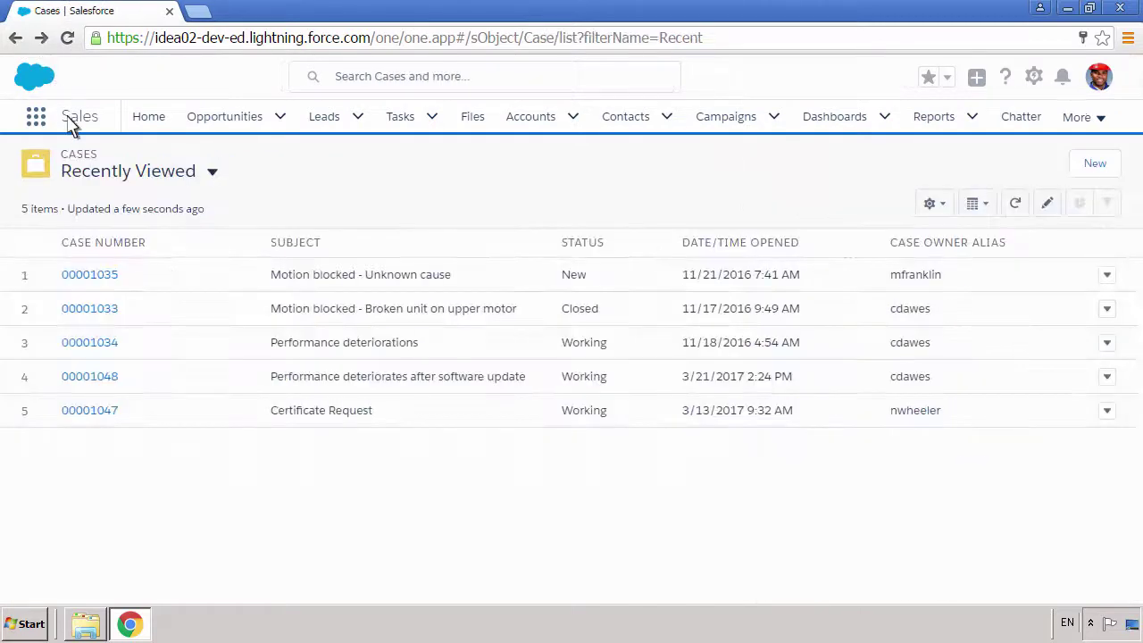
left_click(106, 277)
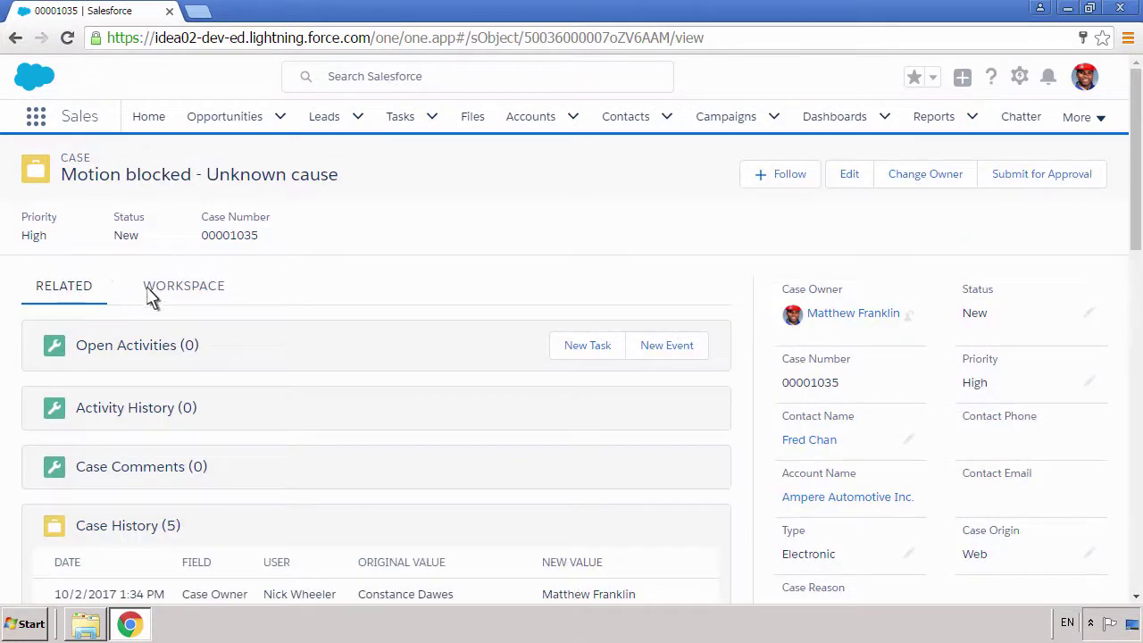
left_click(161, 301)
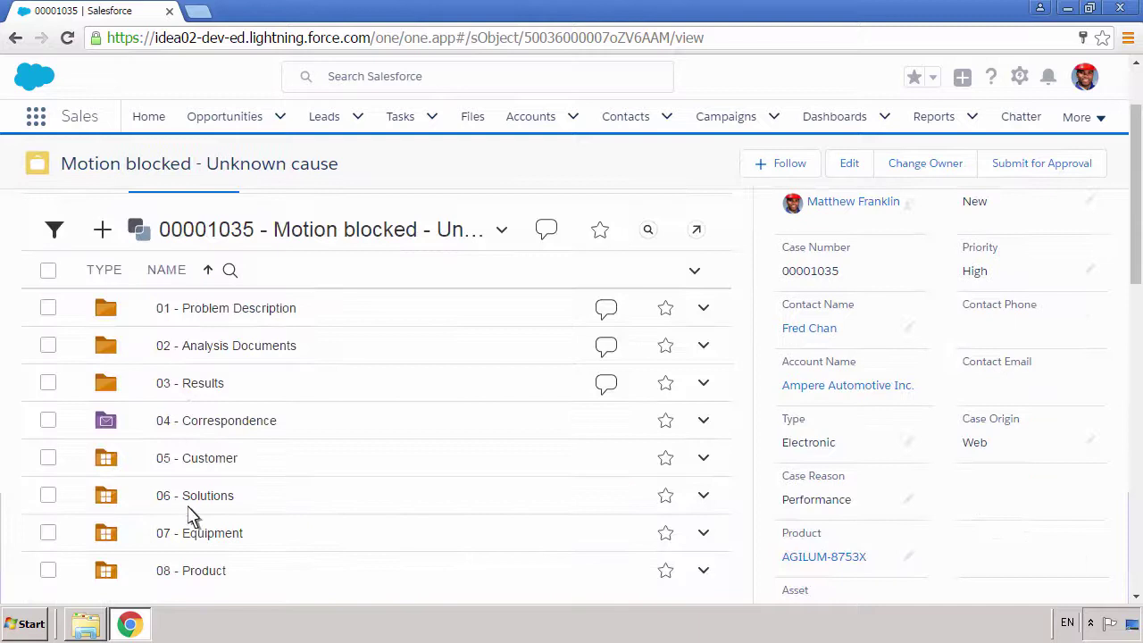
left_click(193, 571)
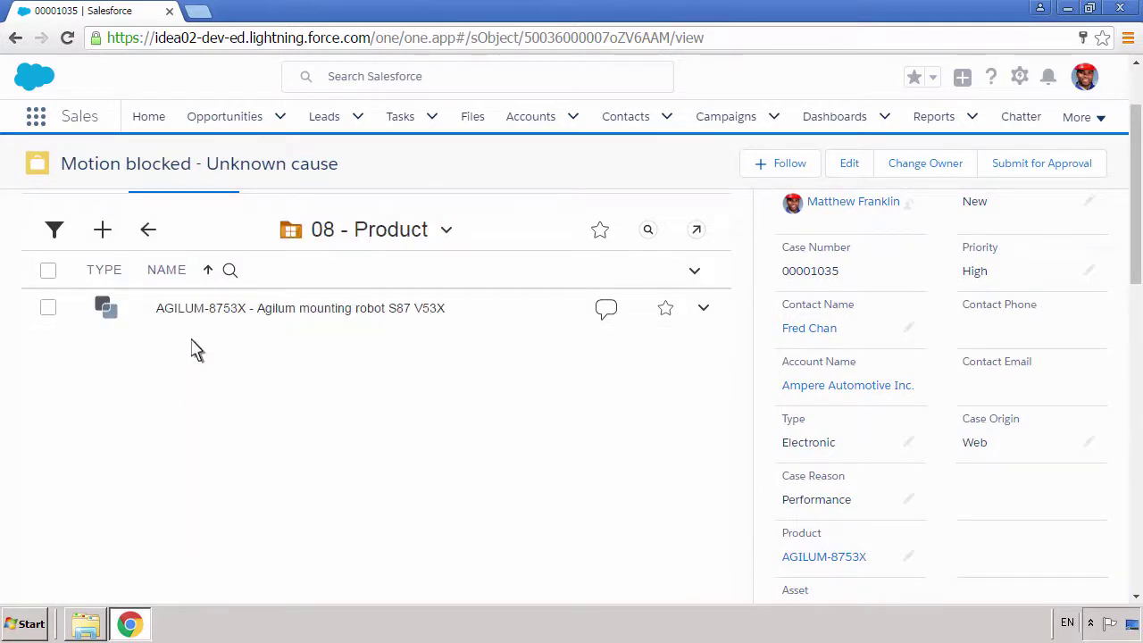
left_click(197, 313)
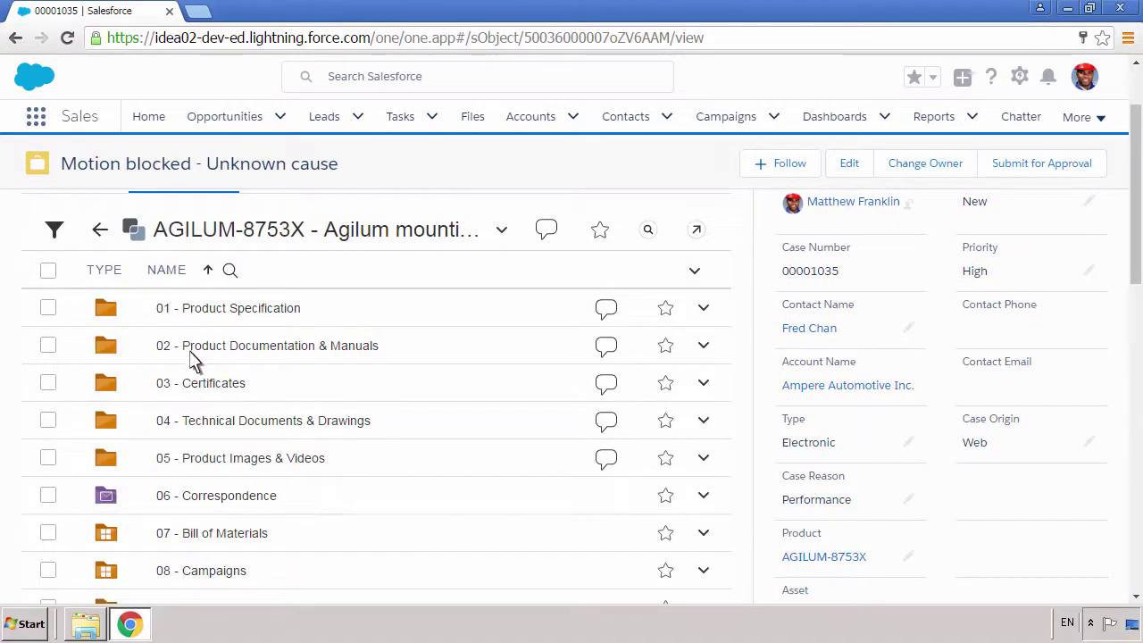
- Comment on S87V53X Error Code Reference.docx that the replacement part didn't fix the upper motor issue
left_click(193, 358)
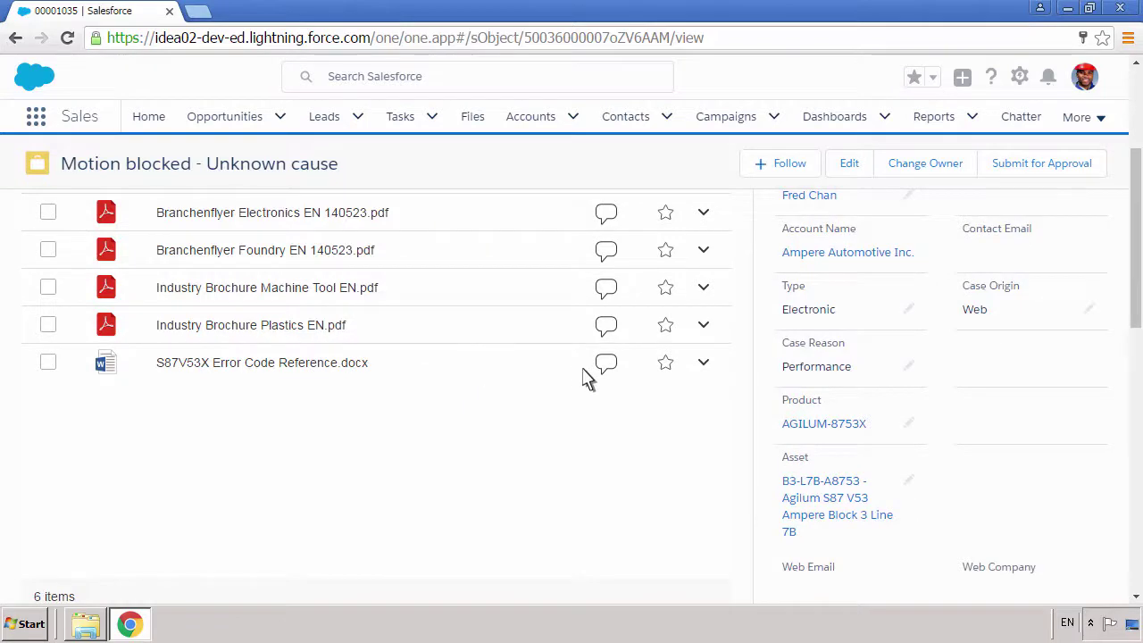
left_click(605, 362)
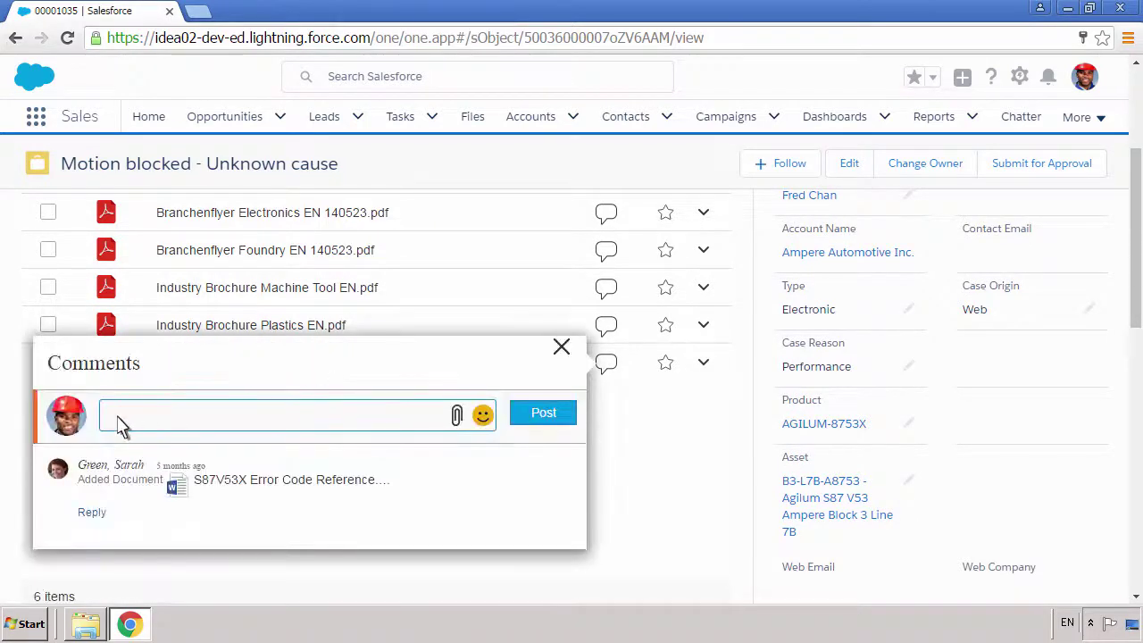
type("Hi Sarah - we're seeing the same issue we found on site the other day. The upper motor is malfunctioning and the replacement part did not resolve the matter. I believe we have to look into software as the culprit.")
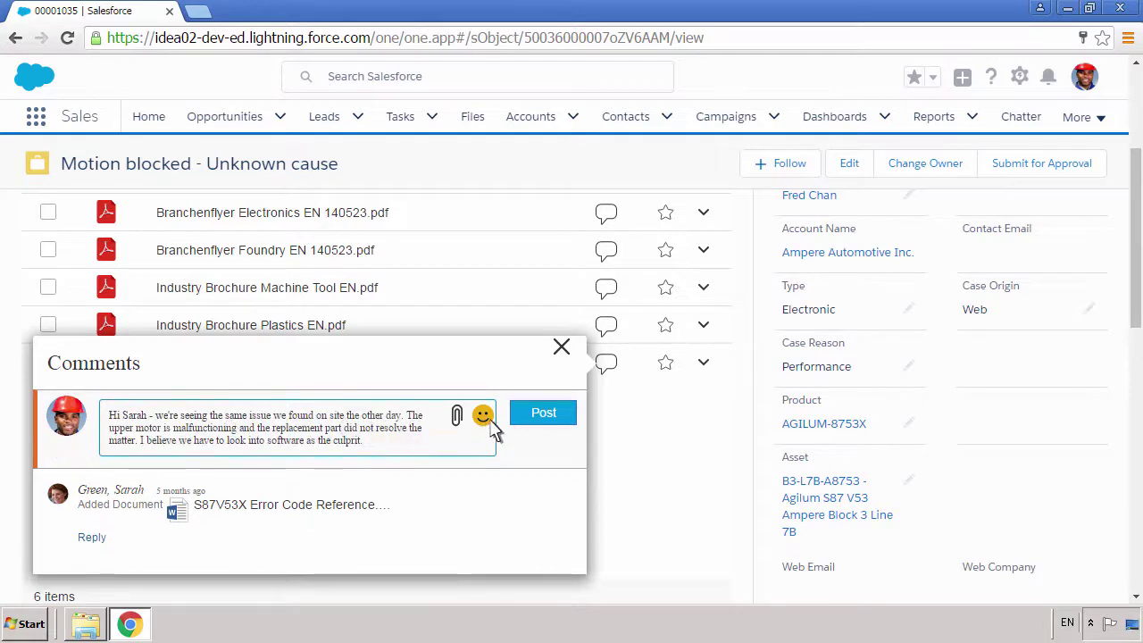
left_click(533, 420)
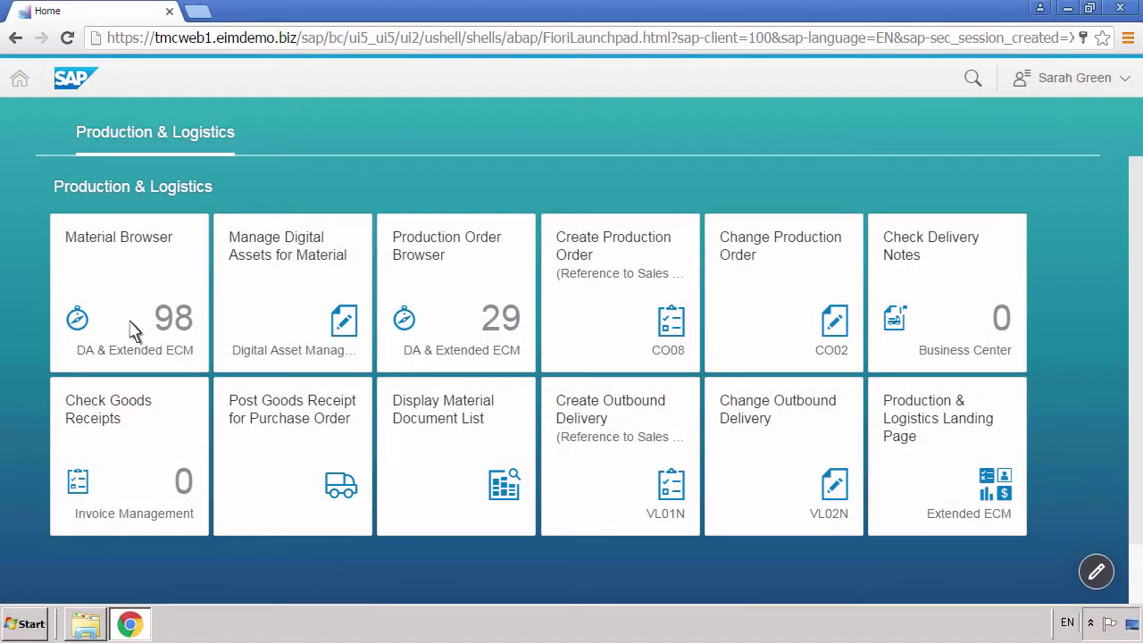
- Search the Material Browser for AGILUM and show material AGILUM-8753X's details
left_click(133, 328)
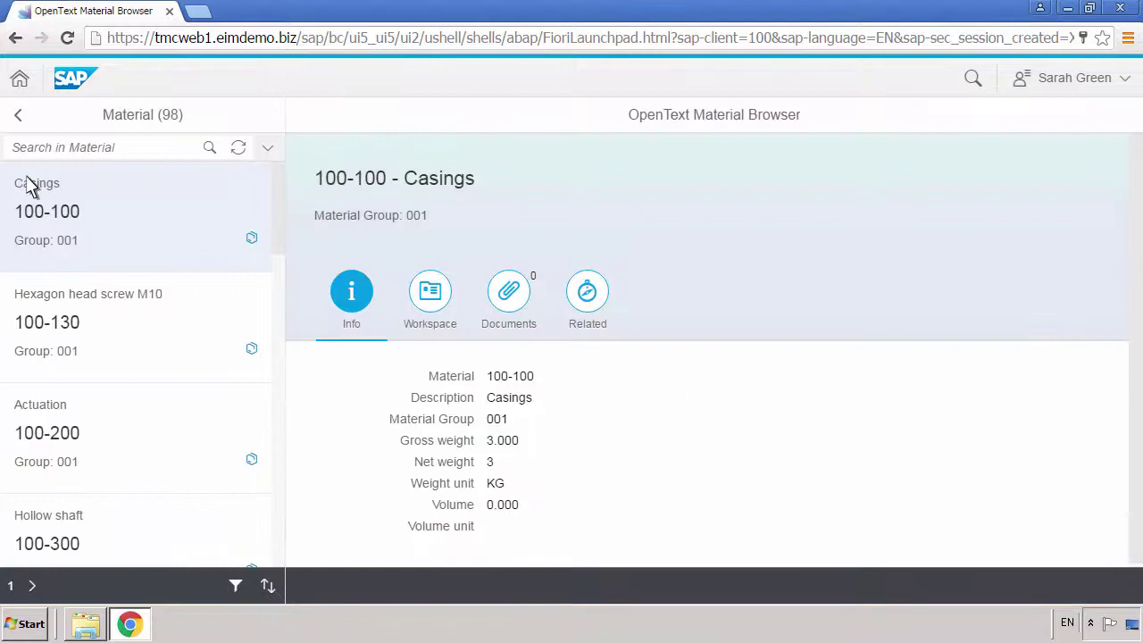
left_click(22, 148)
type("AGILUM")
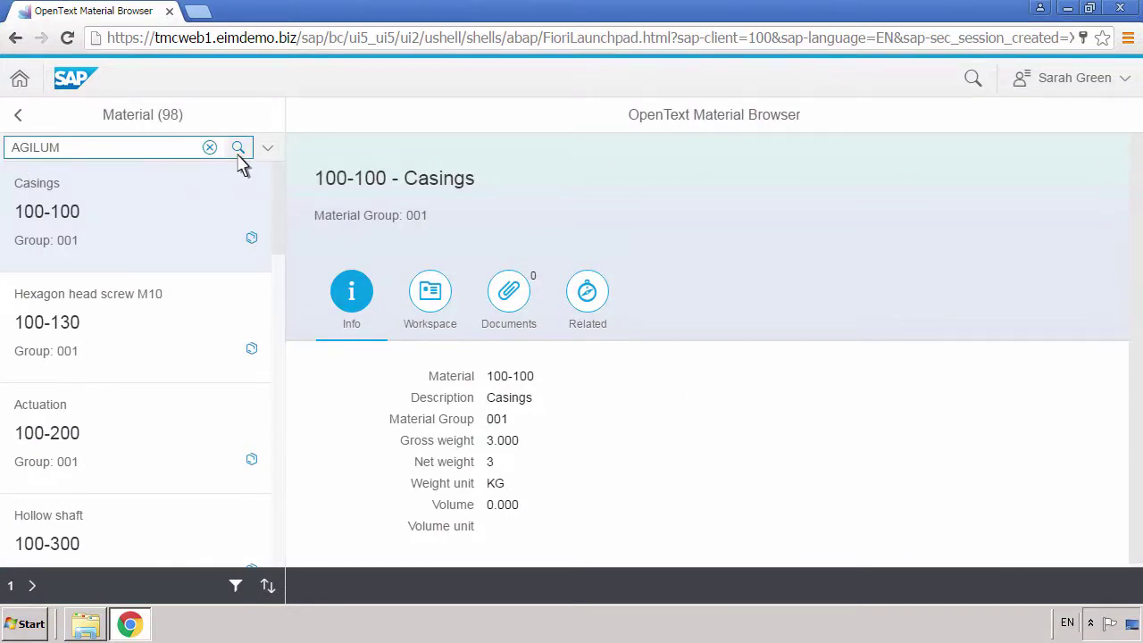
left_click(239, 155)
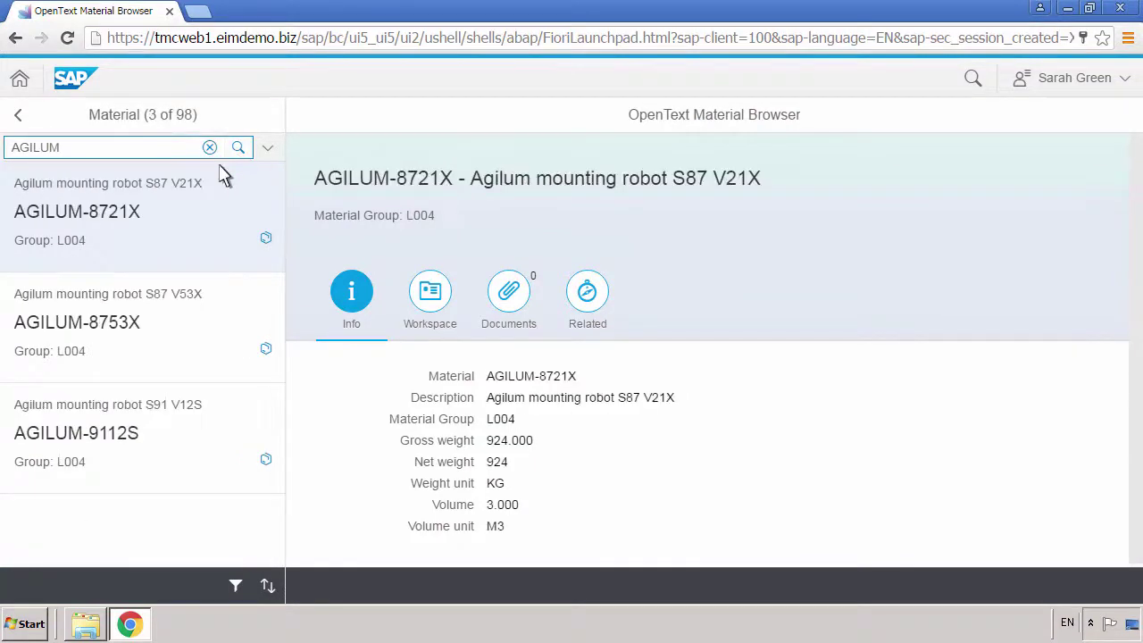
left_click(165, 335)
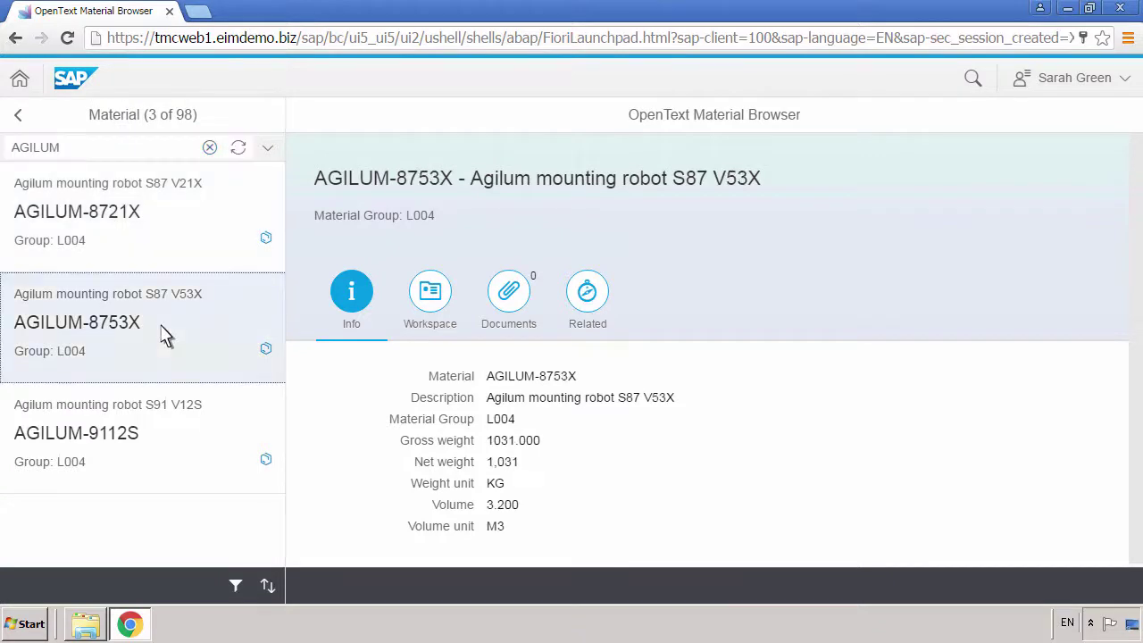
- View the S87V53X Error Code Reference in the material's 02 - Product Documentation & Manuals folder
left_click(430, 308)
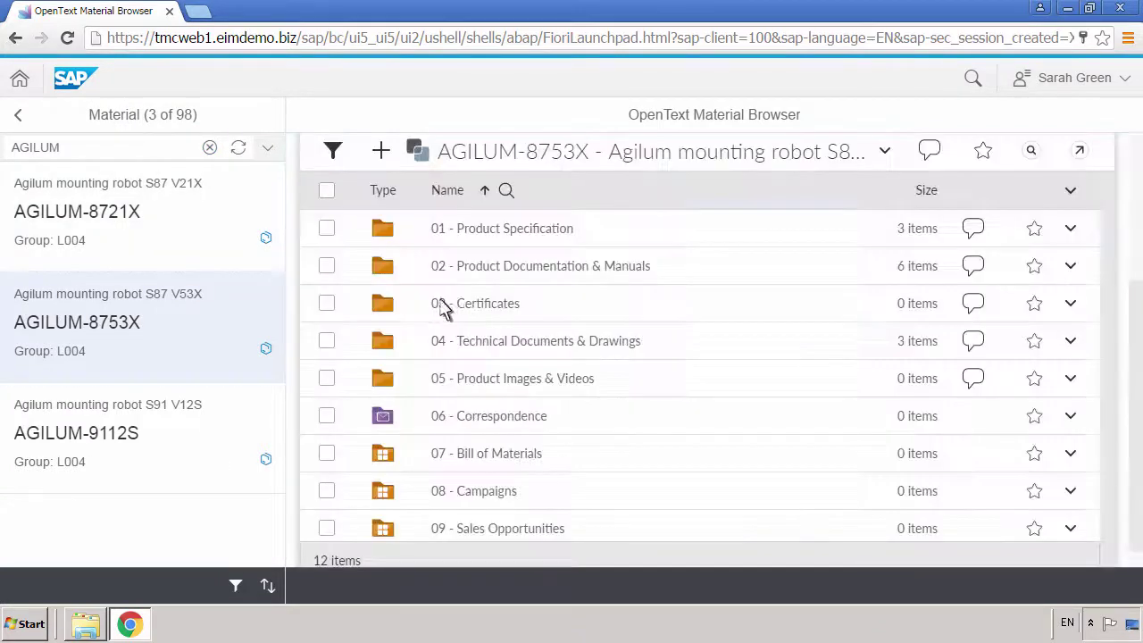
left_click(500, 273)
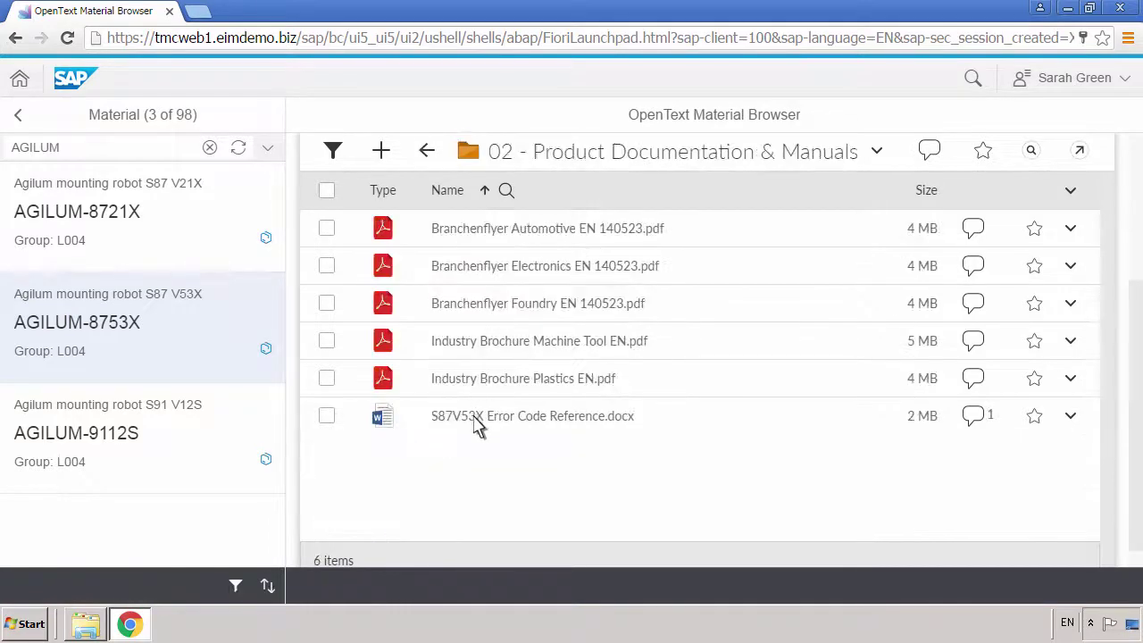
left_click(476, 418)
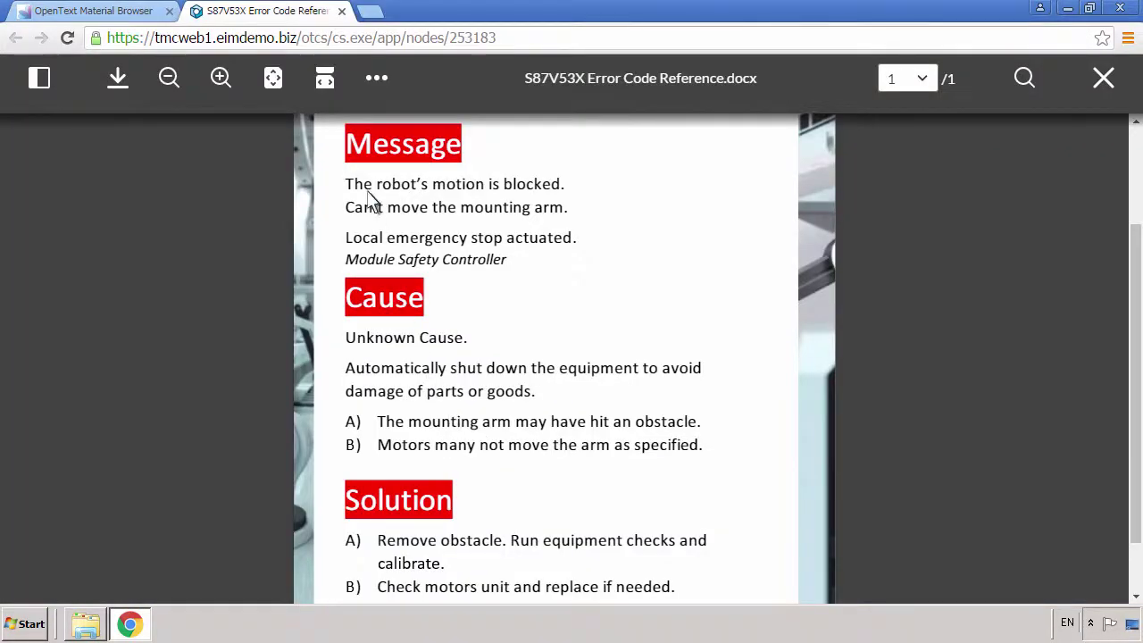
left_click(341, 11)
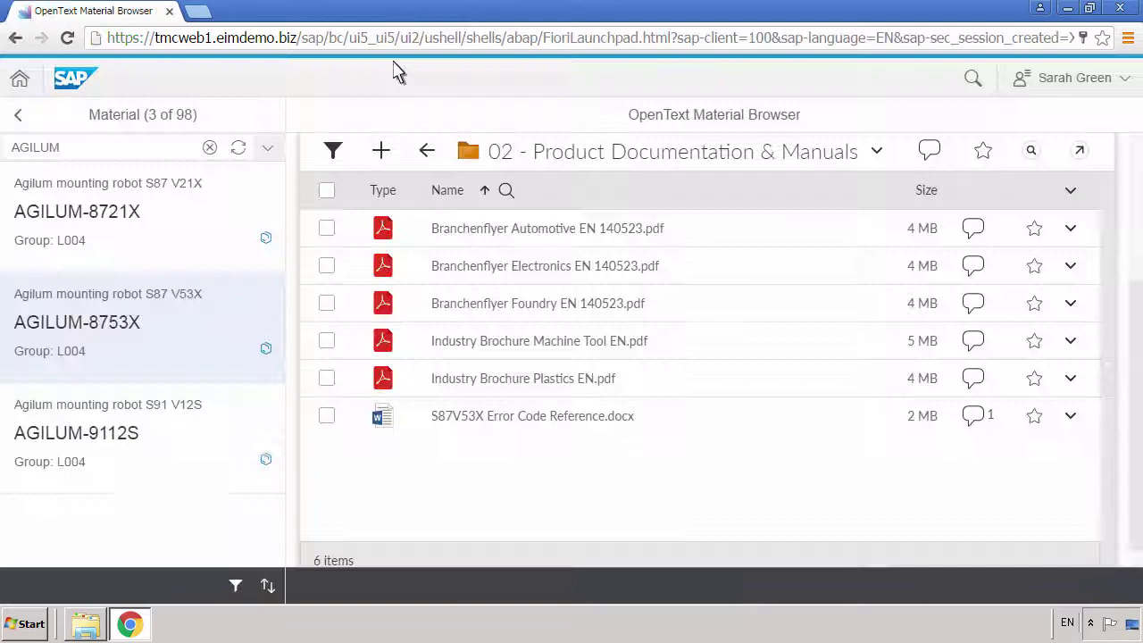
- View the error dump log in support case 00001035's 01 - Problem Description folder
left_click(427, 150)
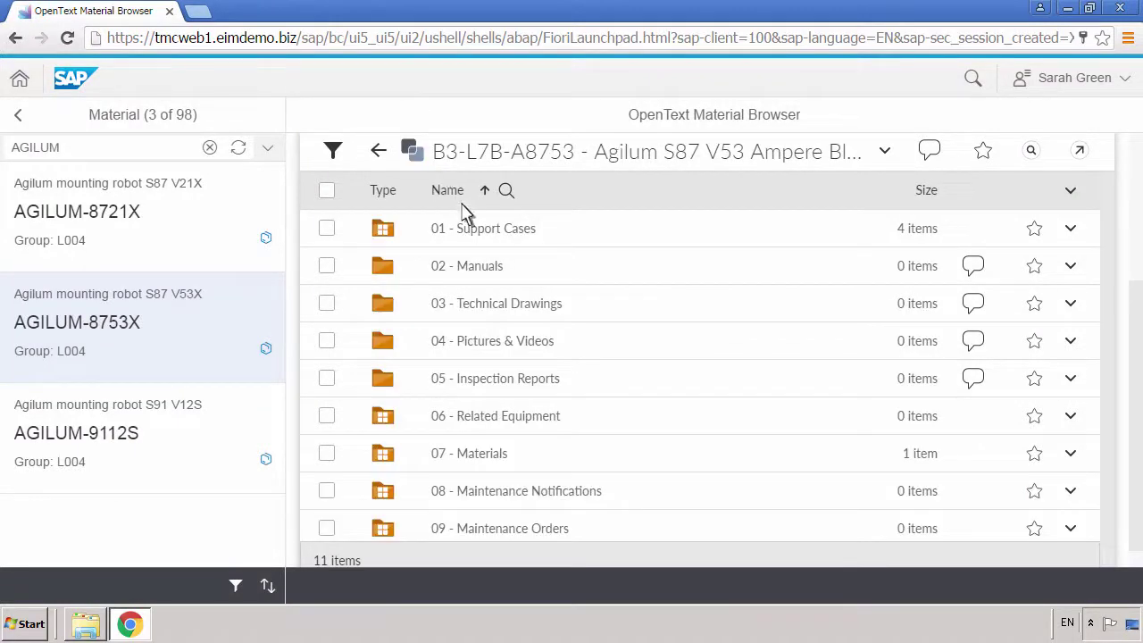
left_click(476, 234)
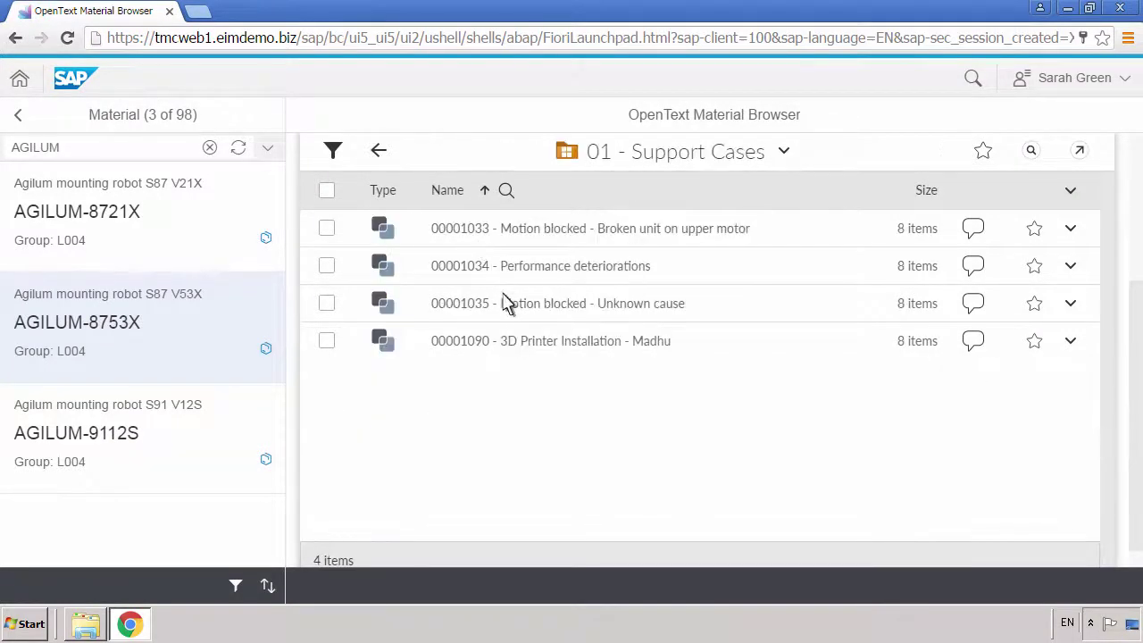
left_click(507, 308)
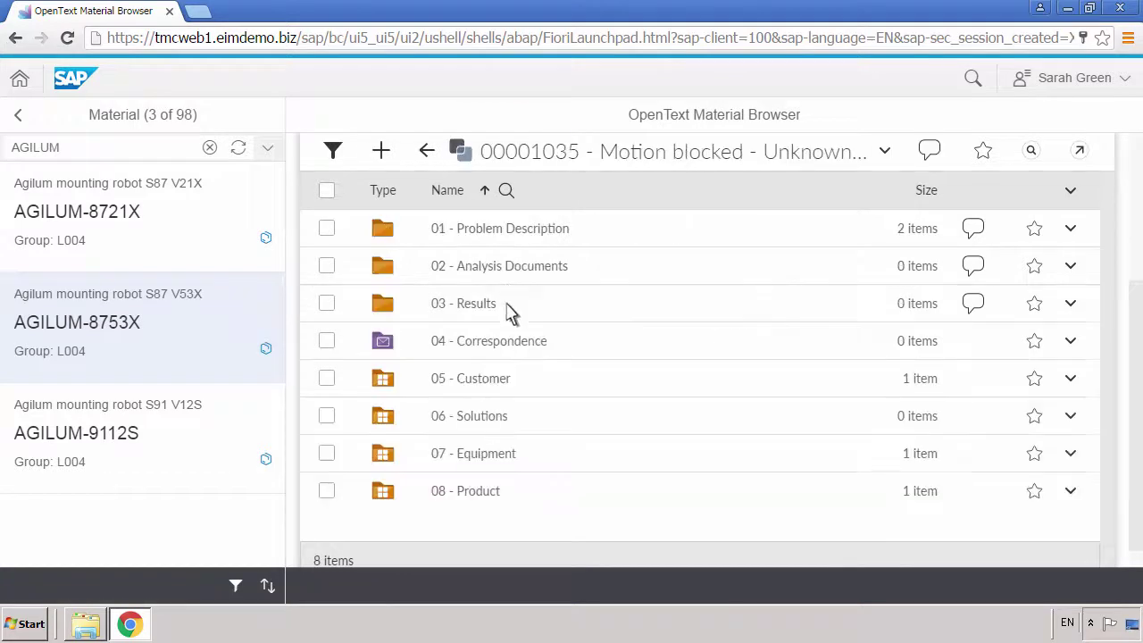
left_click(505, 241)
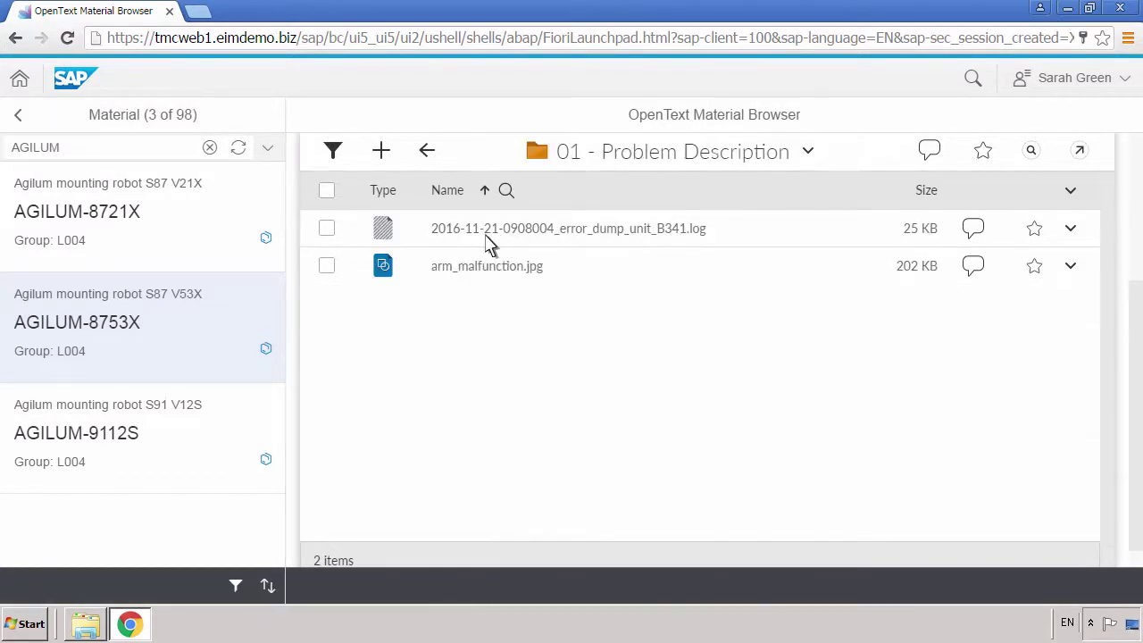
left_click(474, 243)
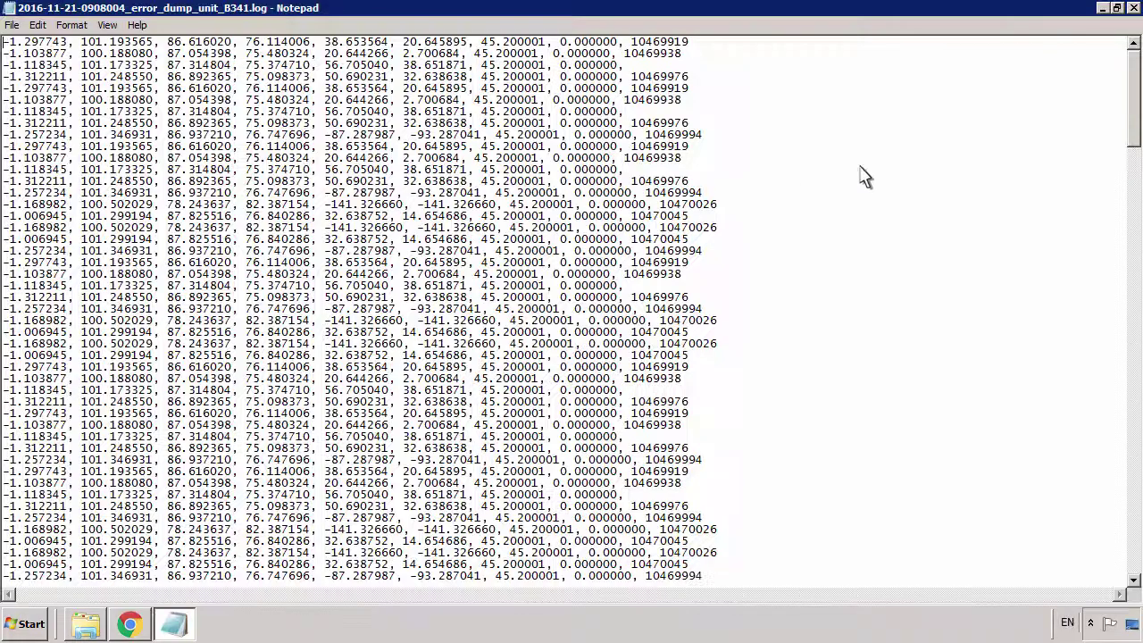
left_click(1133, 14)
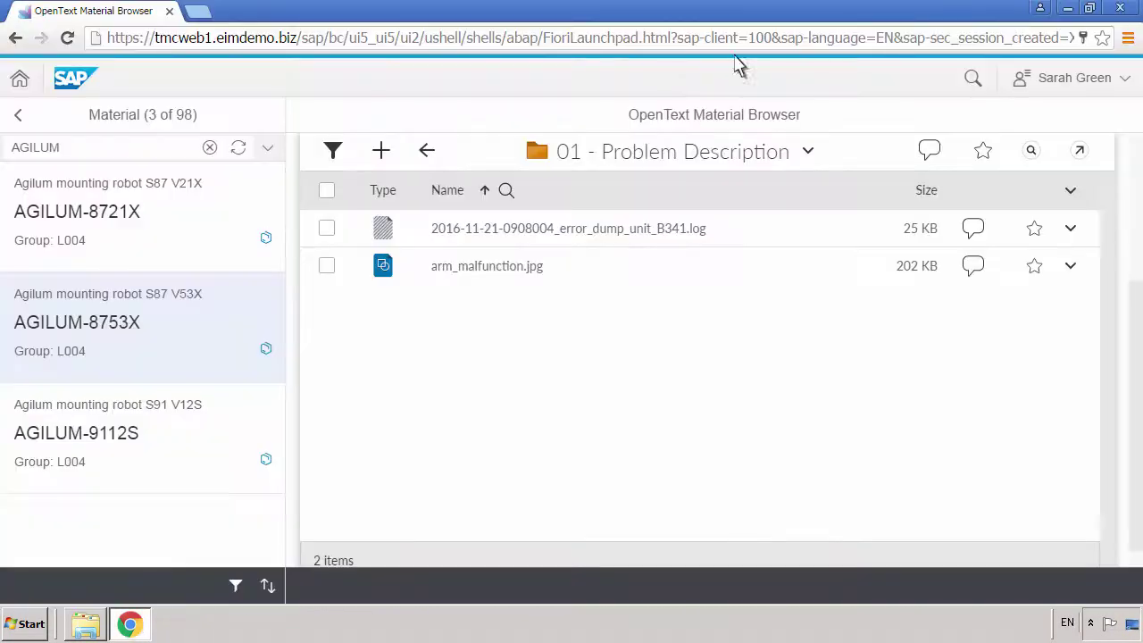
- Add cause C (gyroscopic controller out-of-memory exception) and solution C (apply patch 3.429_RC2) in Word
left_click(427, 150)
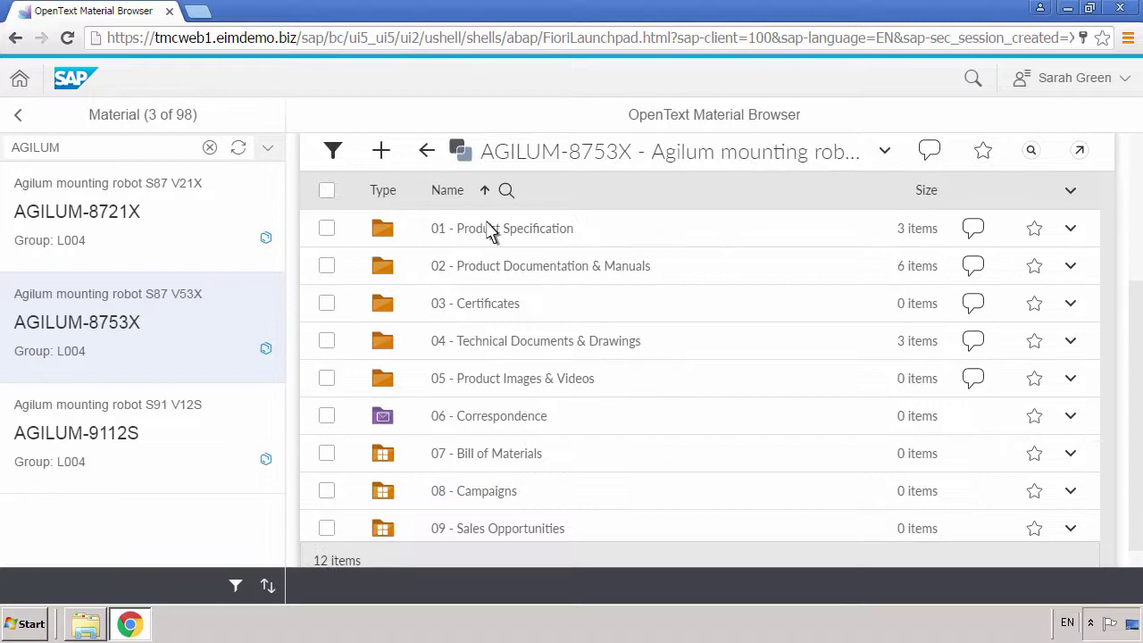
left_click(502, 272)
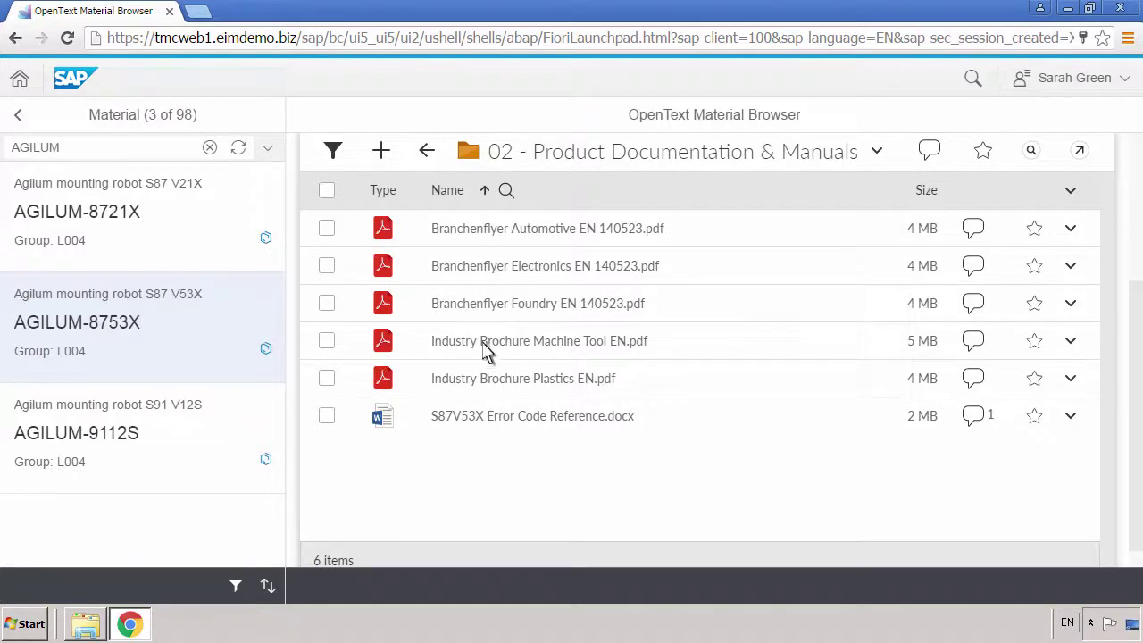
left_click(482, 416)
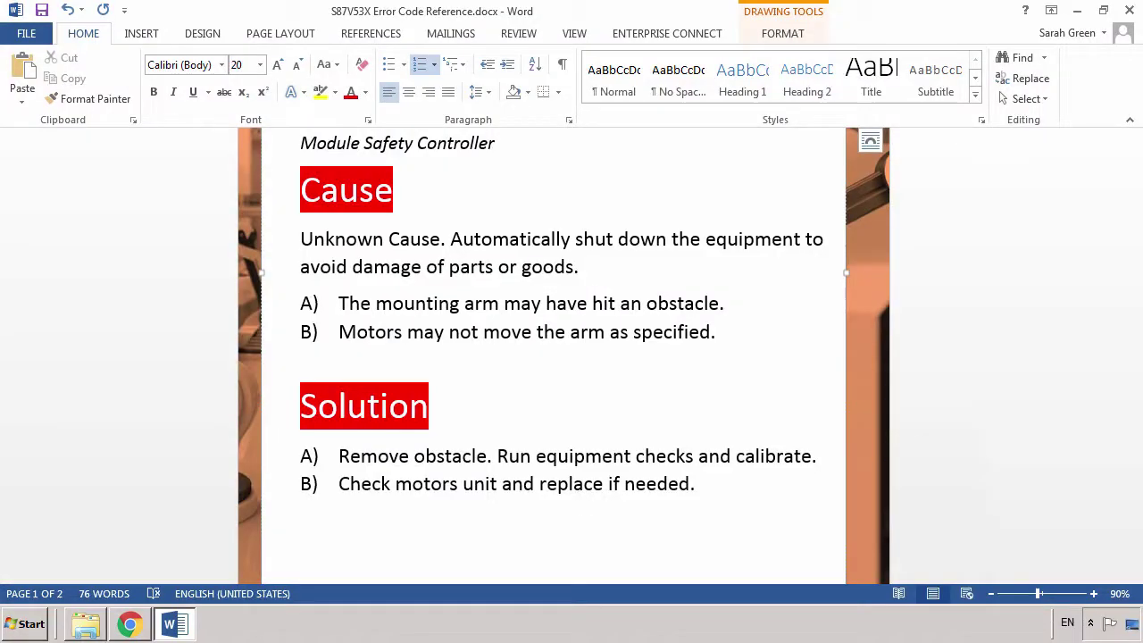
type("C) Gyroscopic controller o")
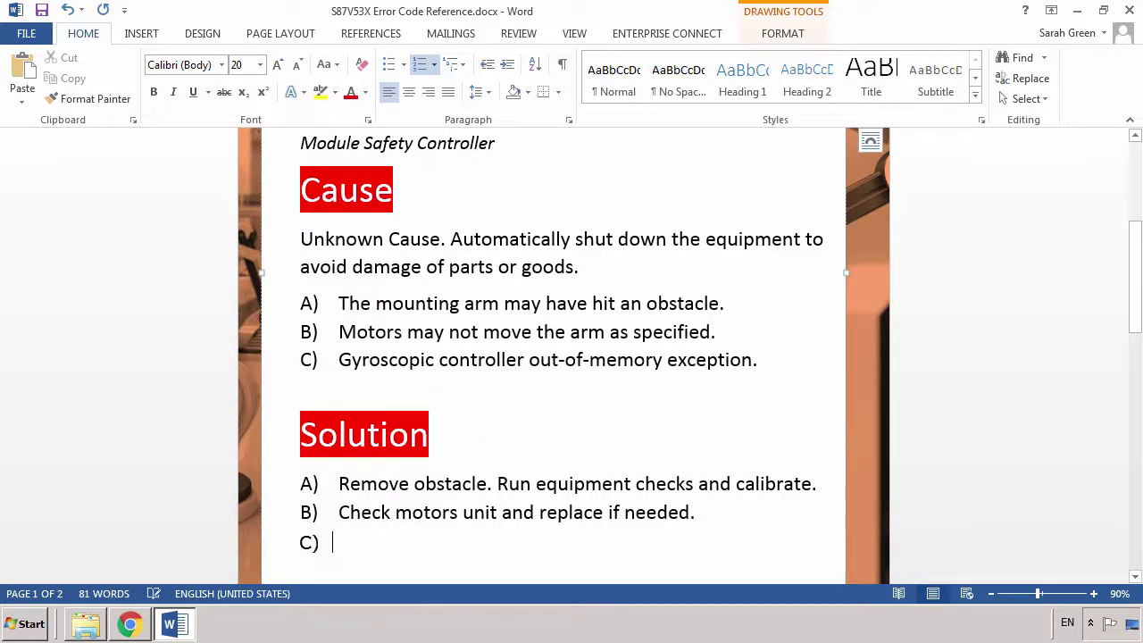
type("Apply patch 3.429_RC2, reboot and initialize config.")
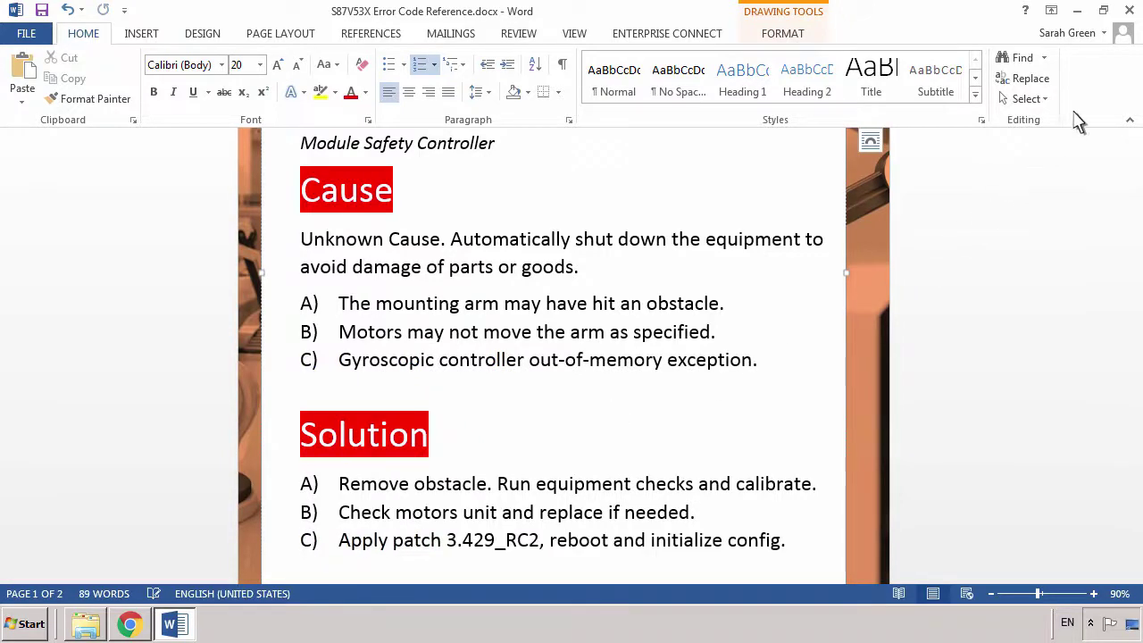
- Reply on the error code reference asking to apply the Q2 patch and noting the reference was updated
left_click(1130, 10)
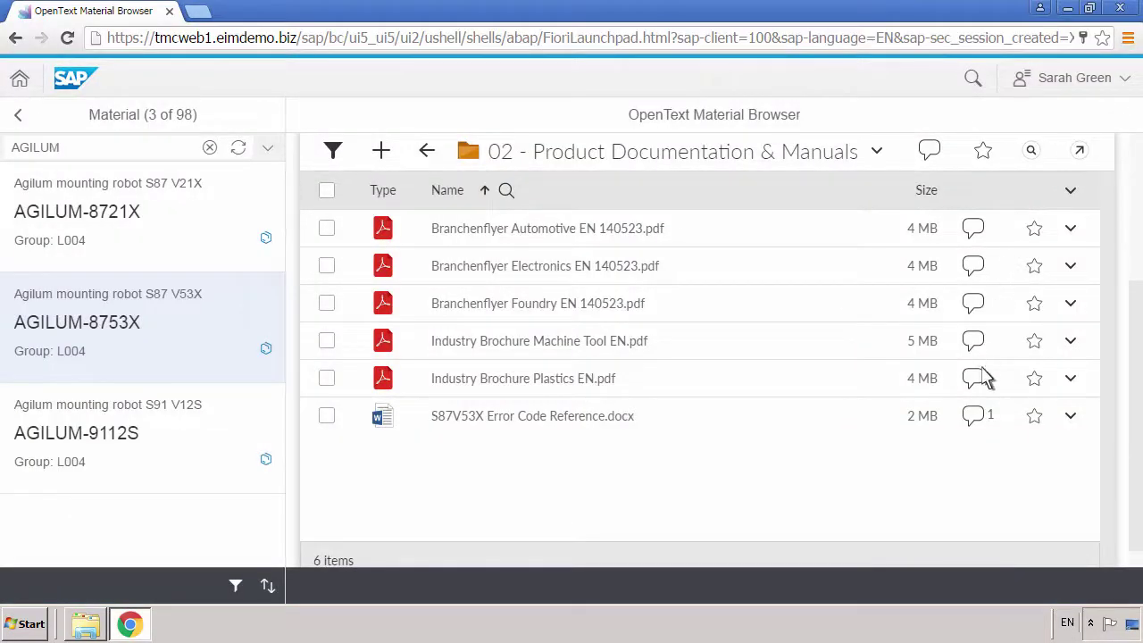
left_click(973, 416)
type("Hi Matt - Thanks for the testing. I agree with your findings. Can you")
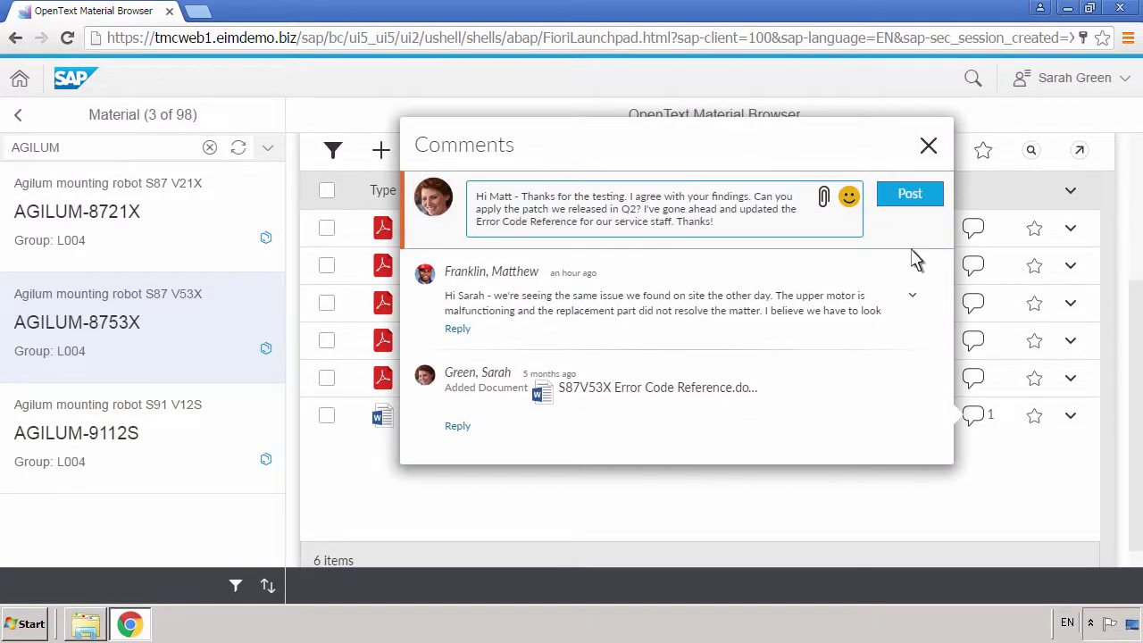
left_click(910, 196)
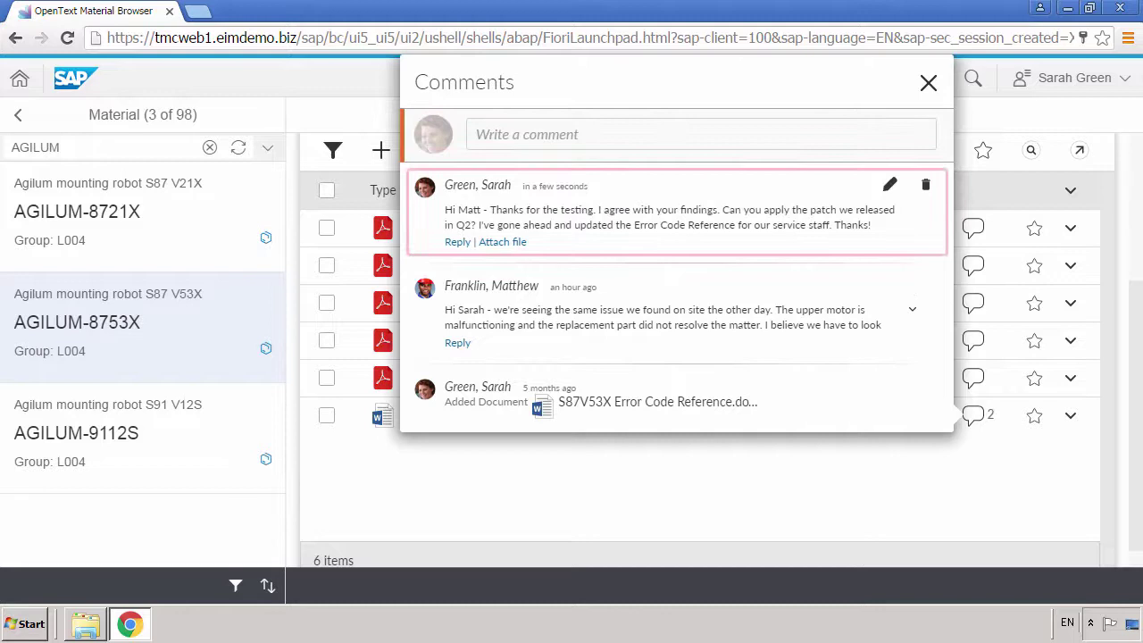